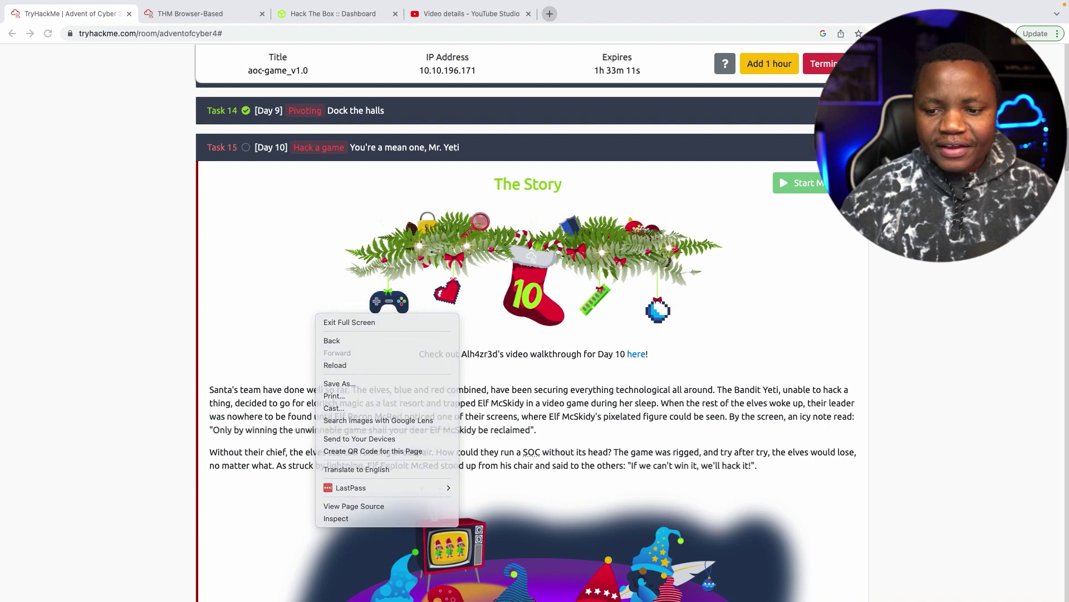
Read the Day 10 task's story, its learning objectives and the sections on program memory and accessing Cetus.
key("Escape")
scroll(526, 344, "down", 2)
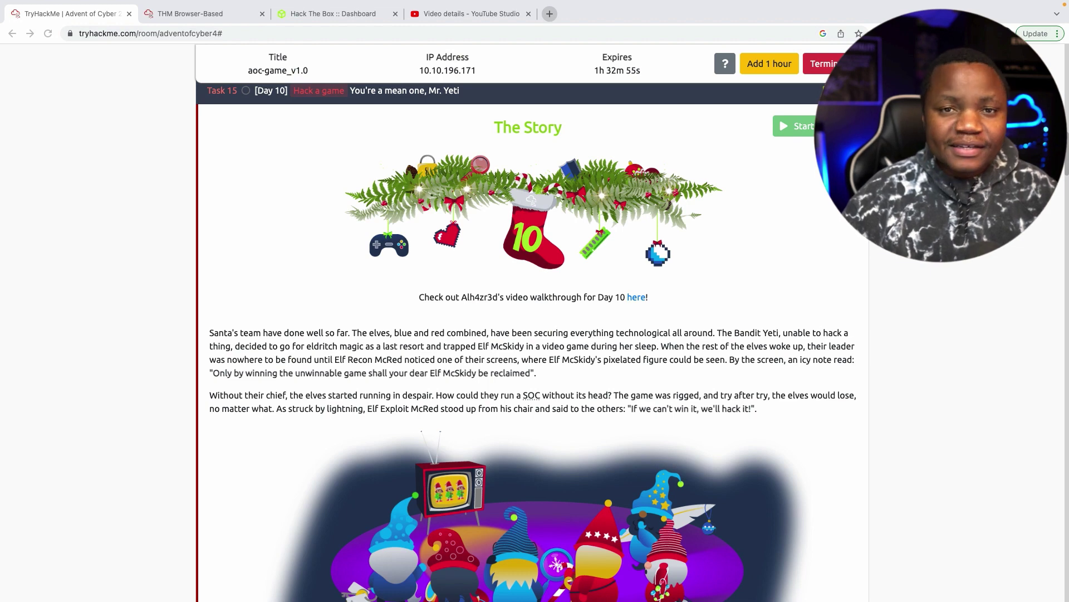
scroll(532, 335, "down", 3)
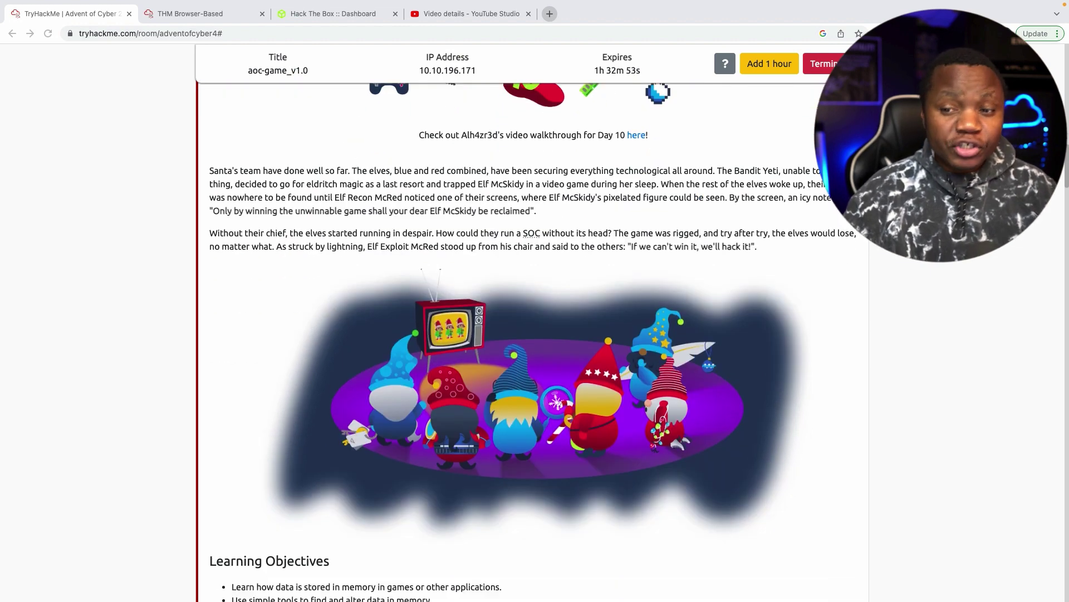
scroll(532, 334, "down", 5)
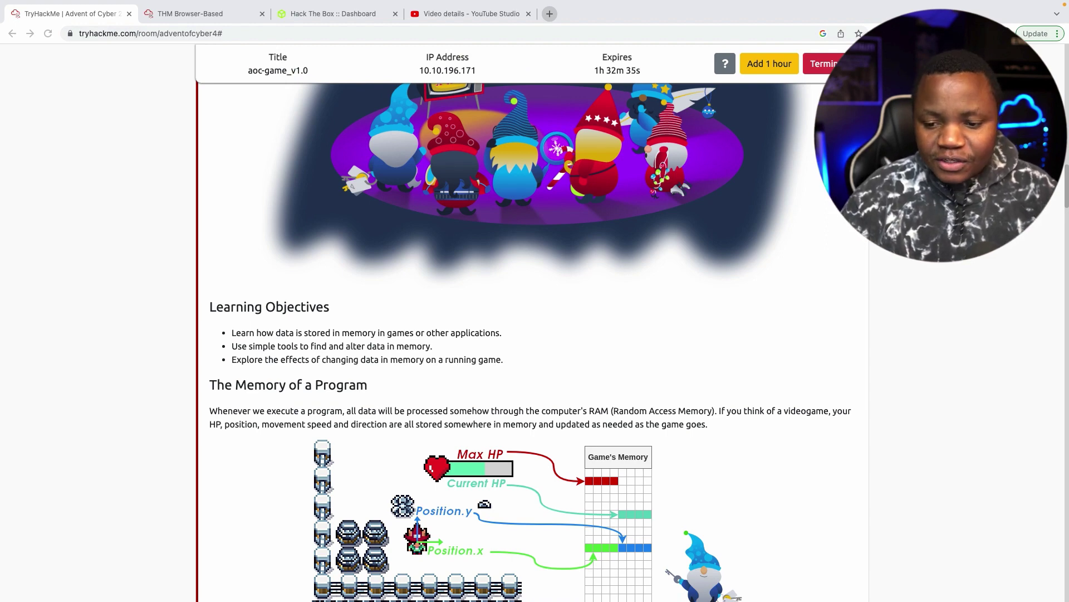
scroll(529, 340, "down", 3)
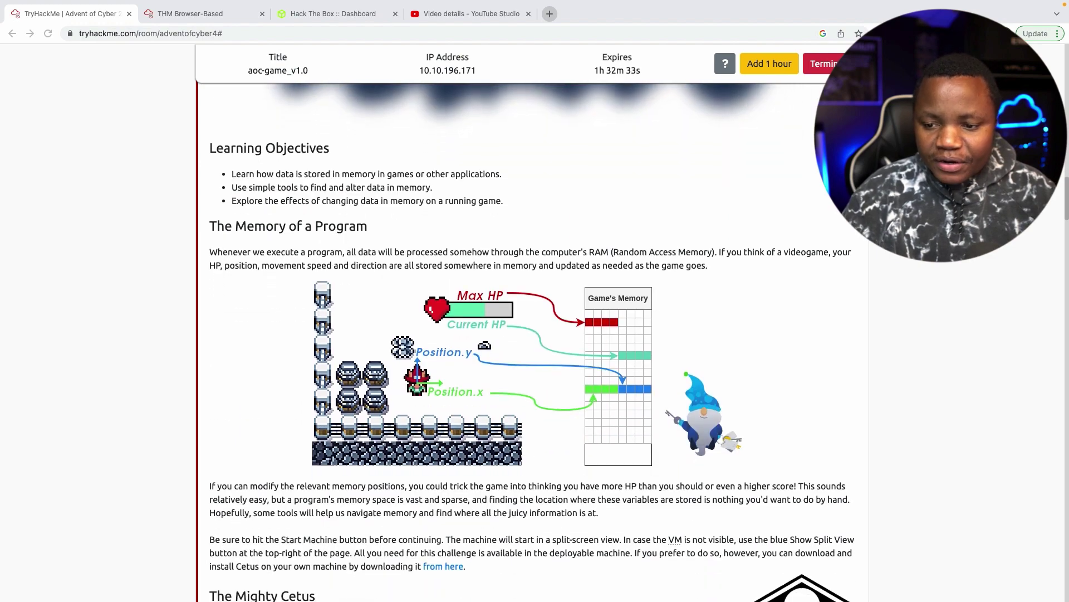
scroll(529, 340, "down", 12)
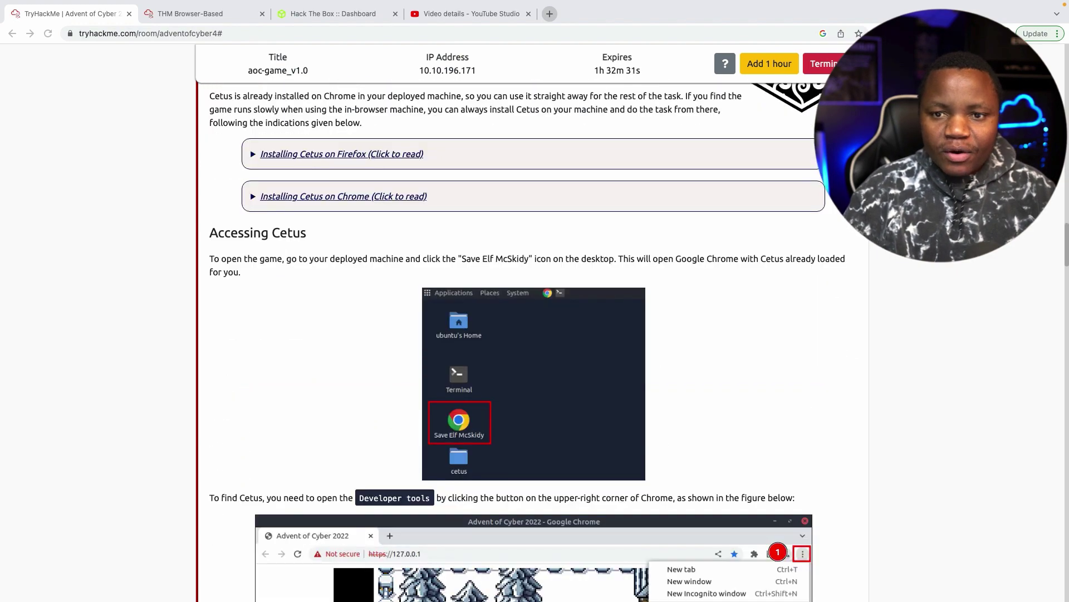
Launch the Save Elf McSkidy game on the deployed machine's desktop.
left_click(178, 14)
double_click(54, 216)
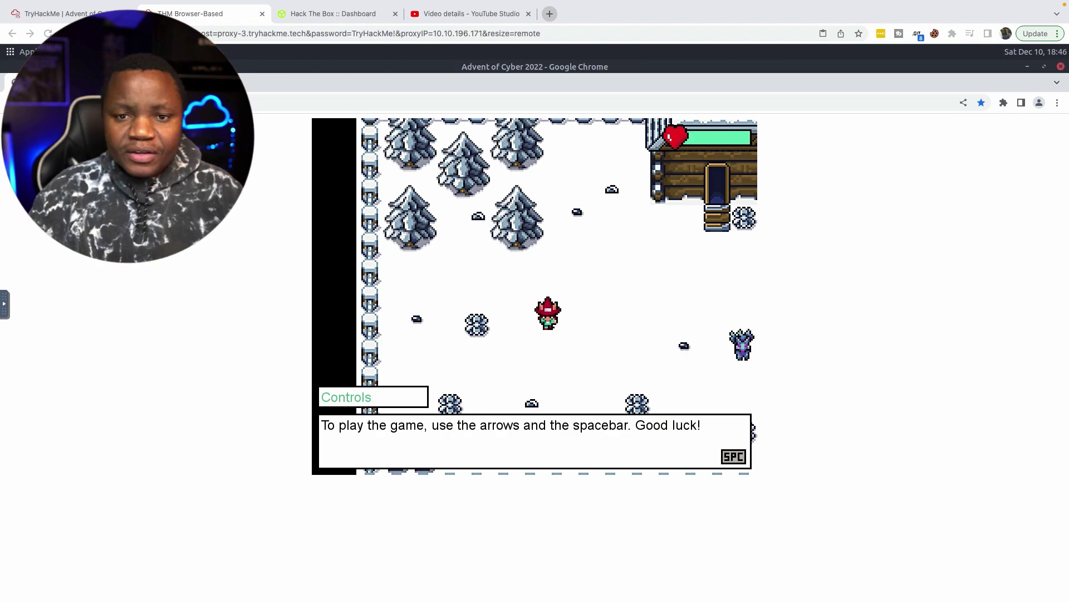
Check the room's instructions for accessing Cetus and open Cetus in the developer tools of the game's browser.
left_click(70, 16)
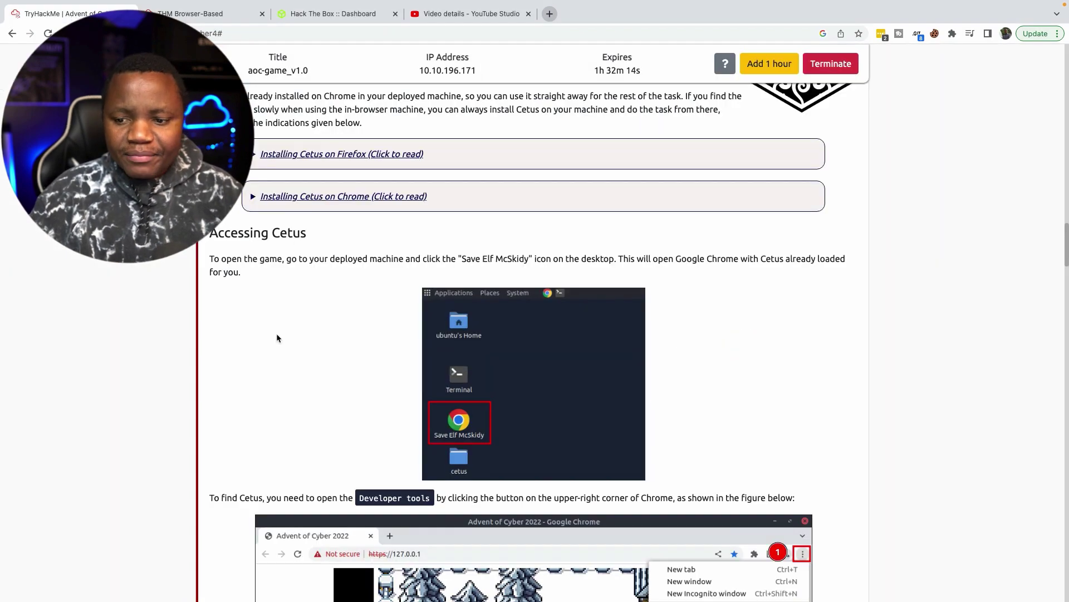
scroll(266, 325, "down", 15)
scroll(269, 326, "up", 10)
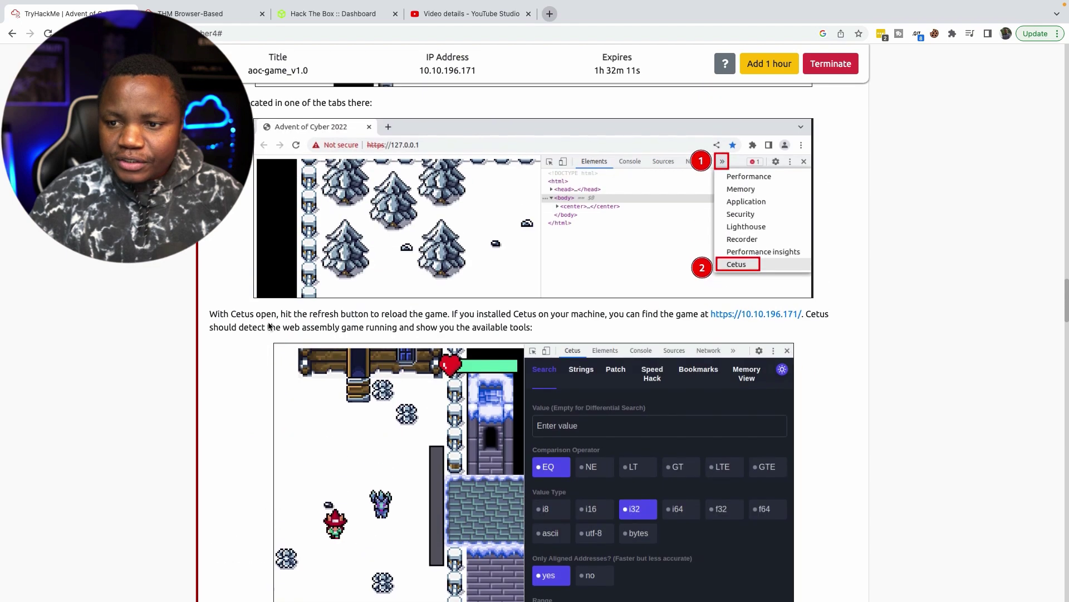
scroll(269, 326, "up", 3)
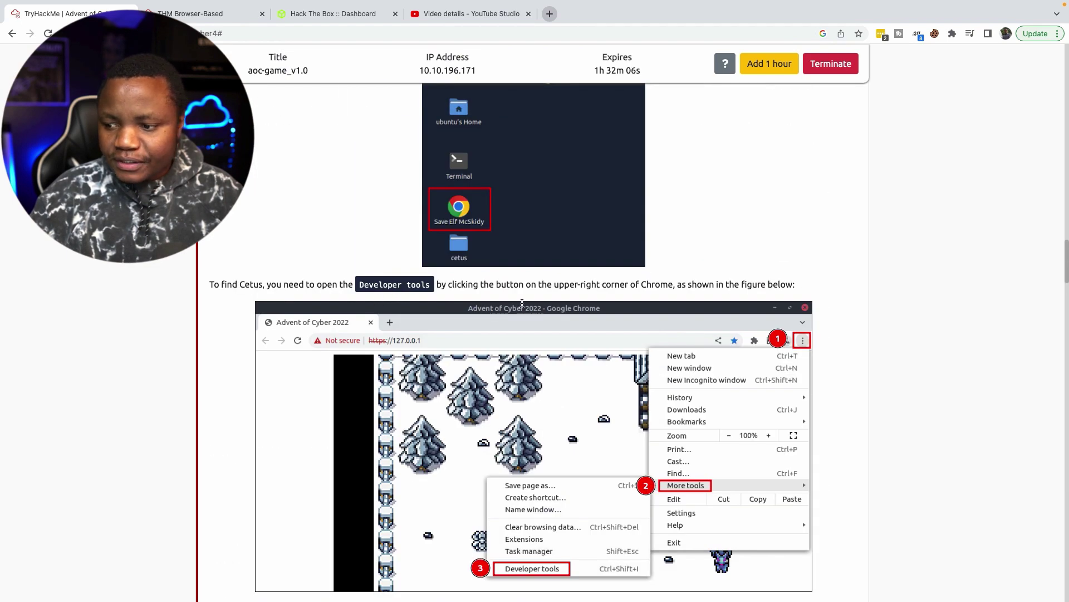
left_click(199, 17)
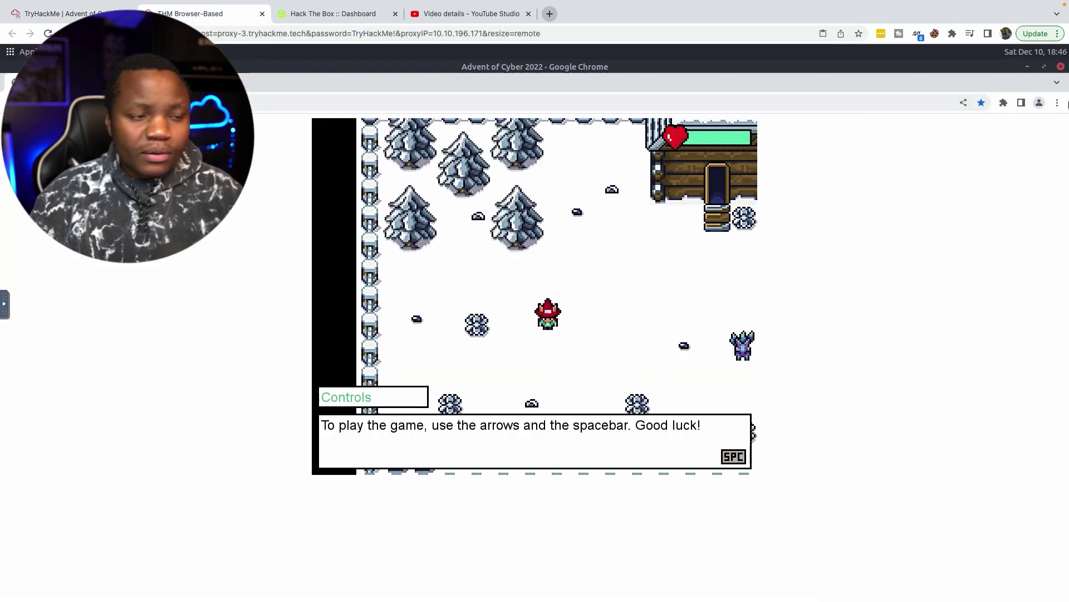
left_click(1057, 103)
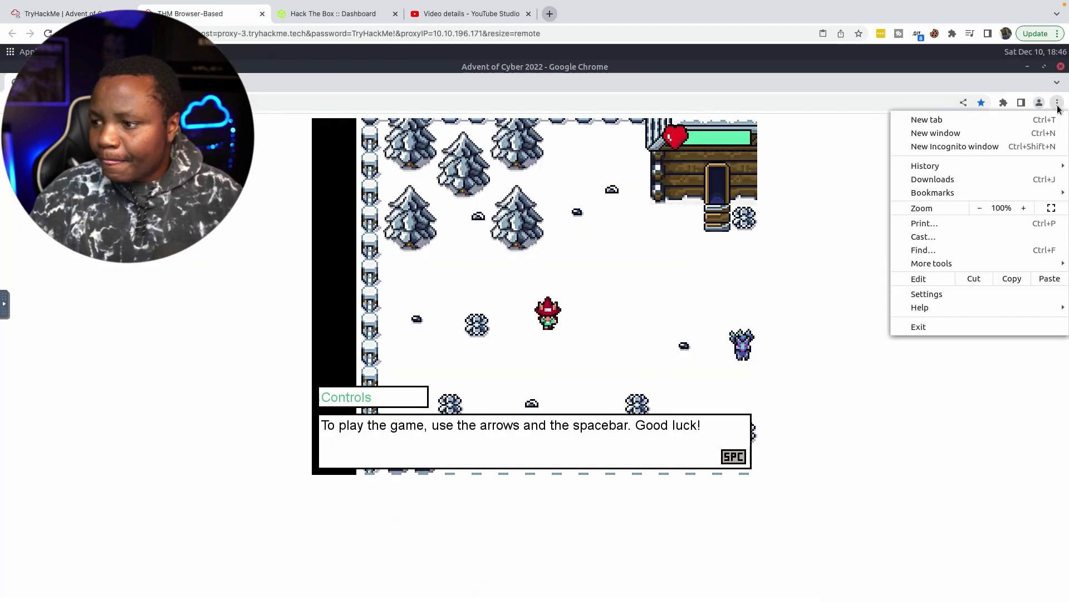
mouse_move(923, 266)
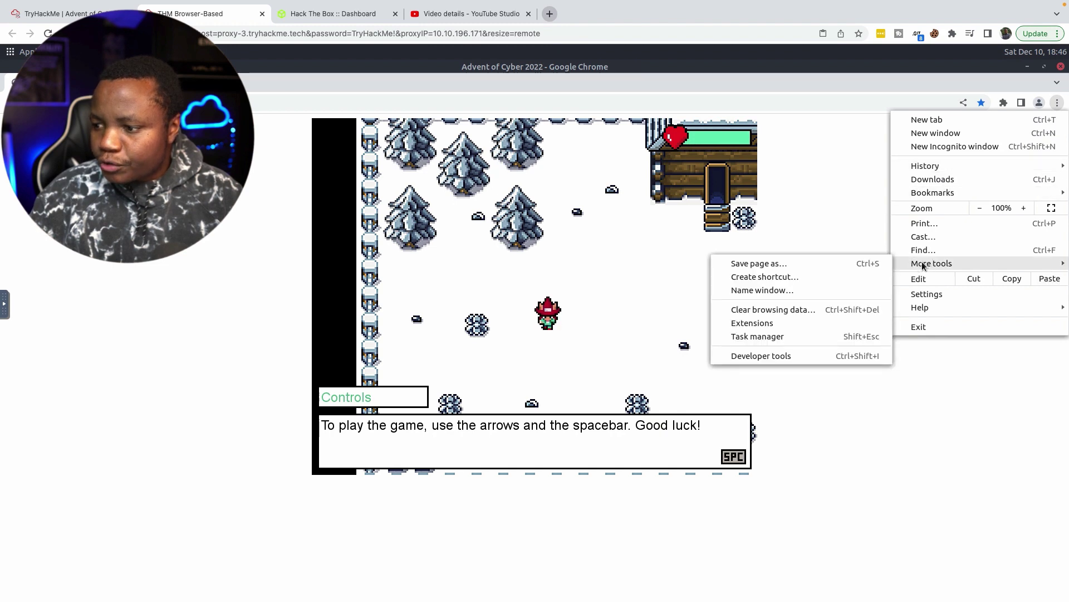
left_click(752, 356)
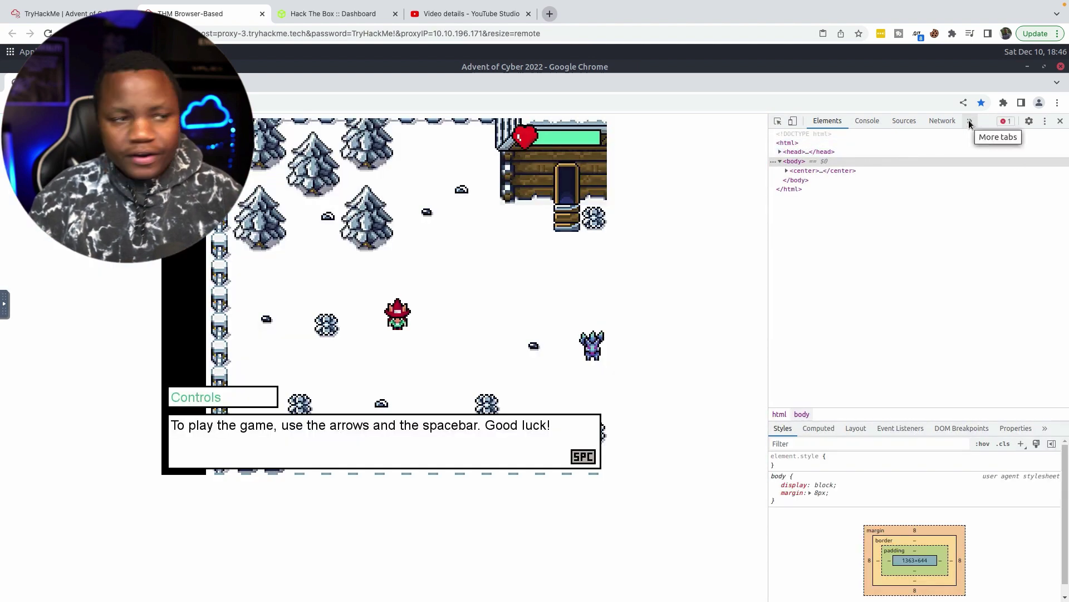
left_click(969, 120)
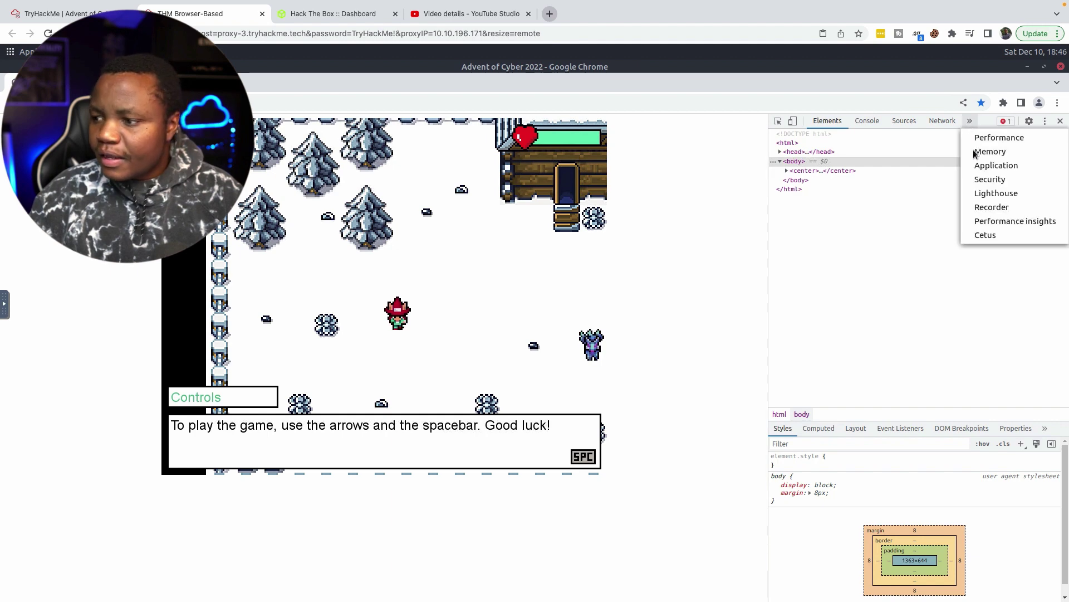
left_click(985, 235)
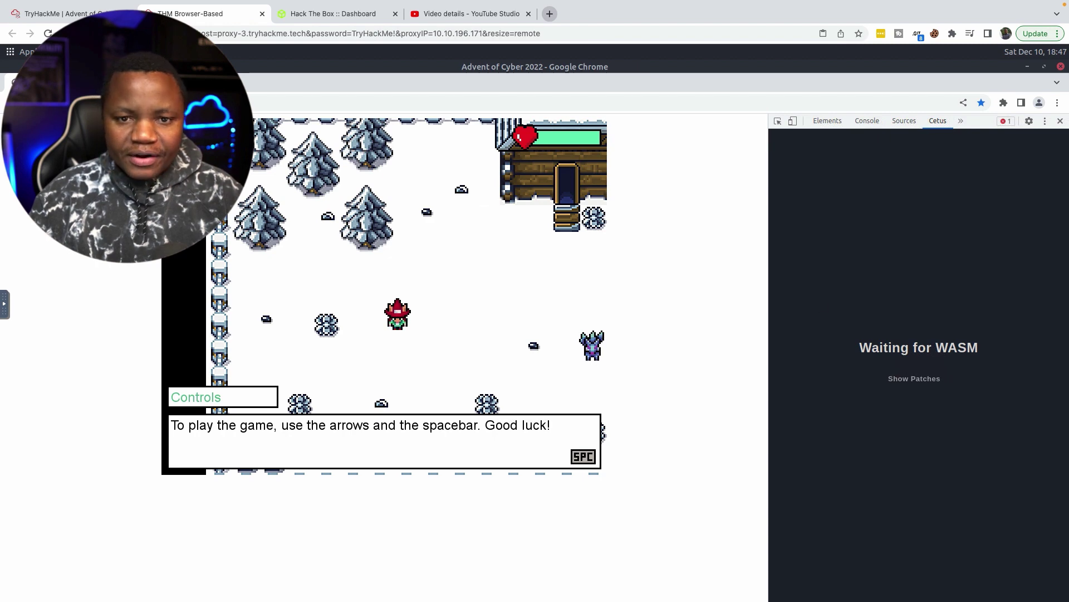
Review the room's remaining instructions on guessing the guard's number and Cetus memory searches, through to the flag questions.
key("ctrl+shift+Tab")
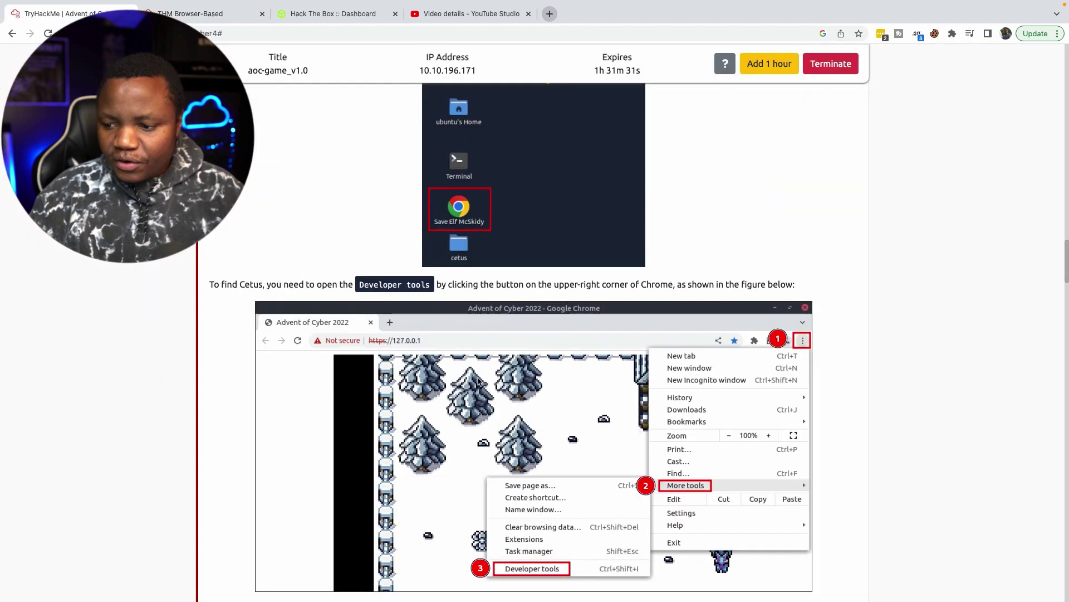
scroll(563, 412, "down", 4)
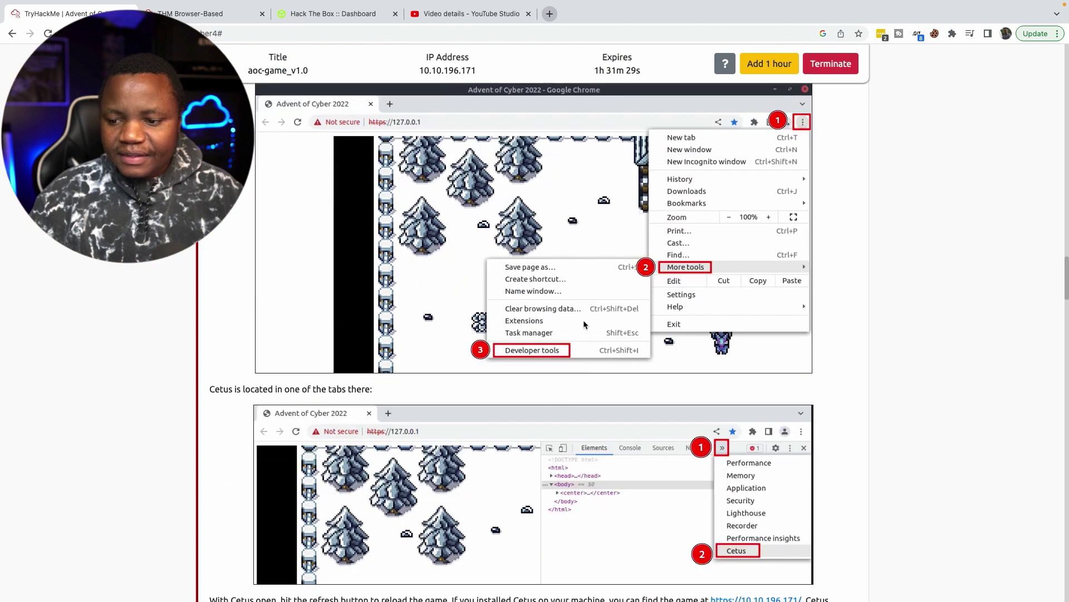
scroll(494, 410, "down", 12)
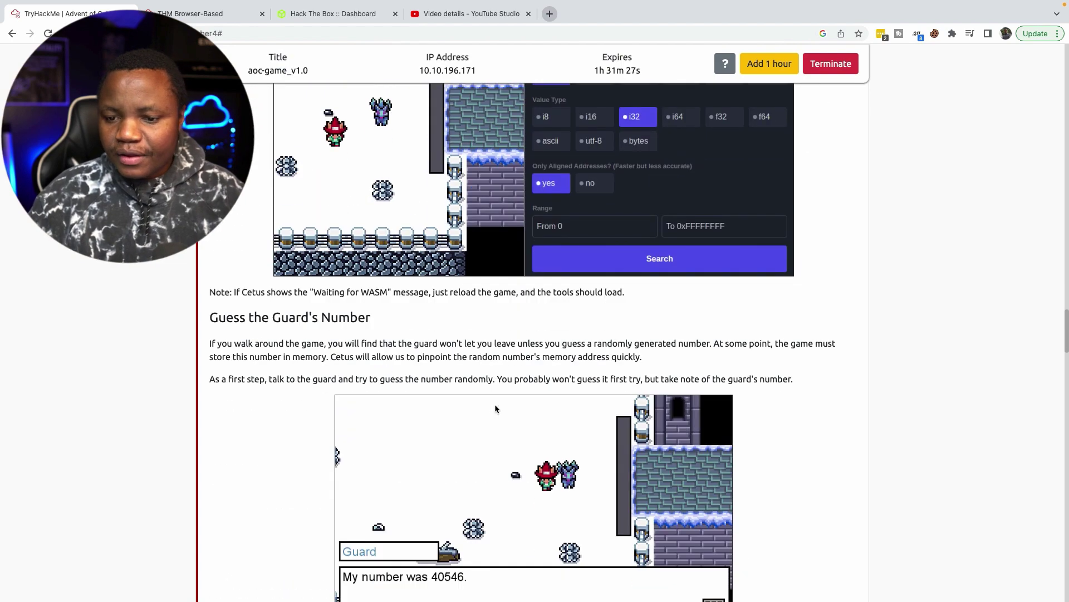
scroll(496, 409, "down", 2)
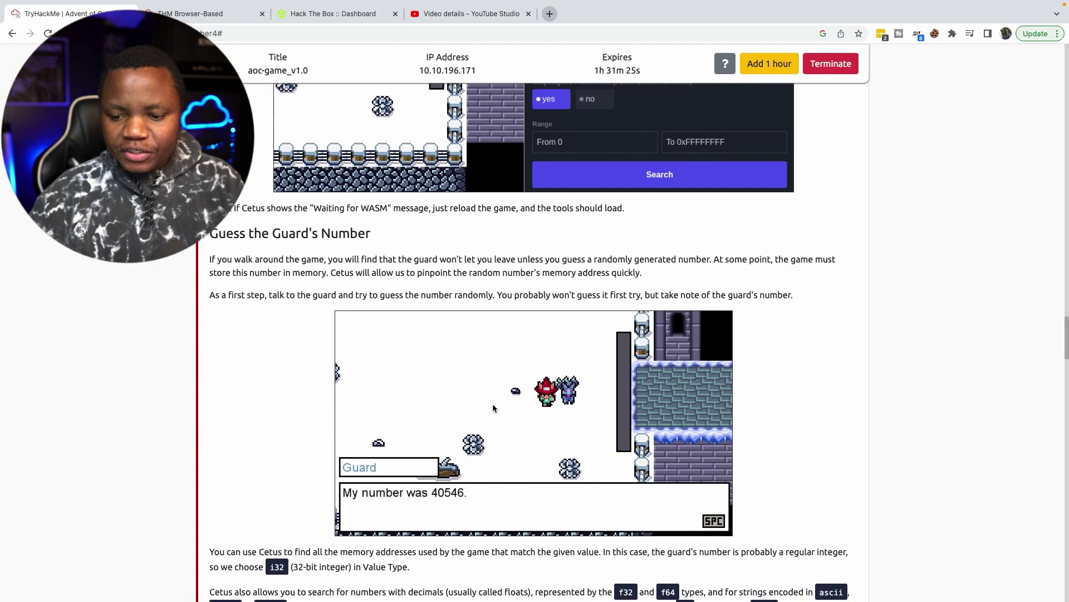
scroll(492, 409, "down", 1)
scroll(389, 362, "down", 9)
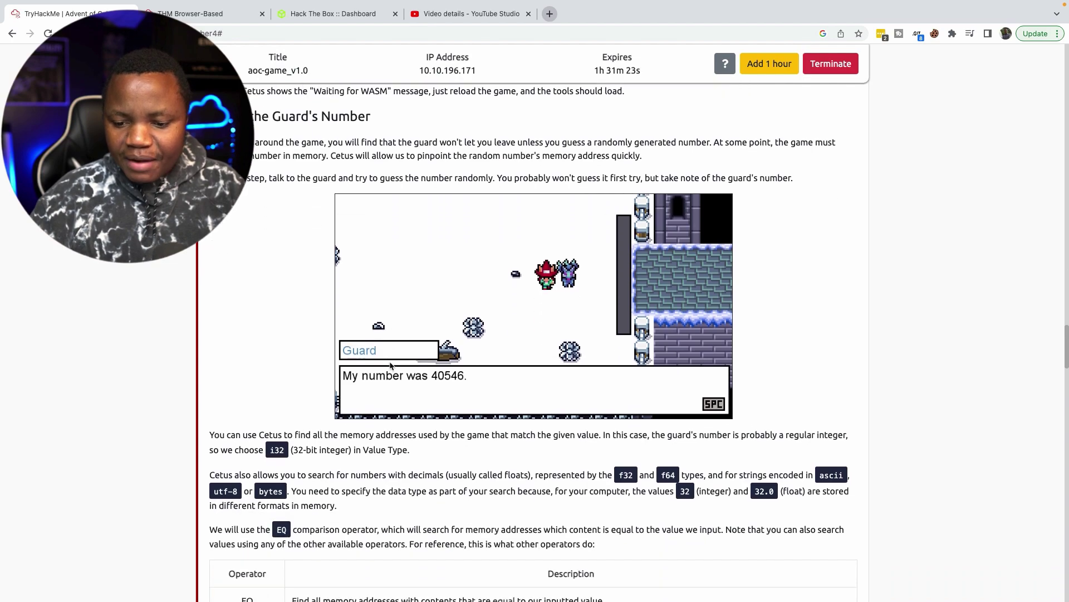
scroll(390, 362, "down", 15)
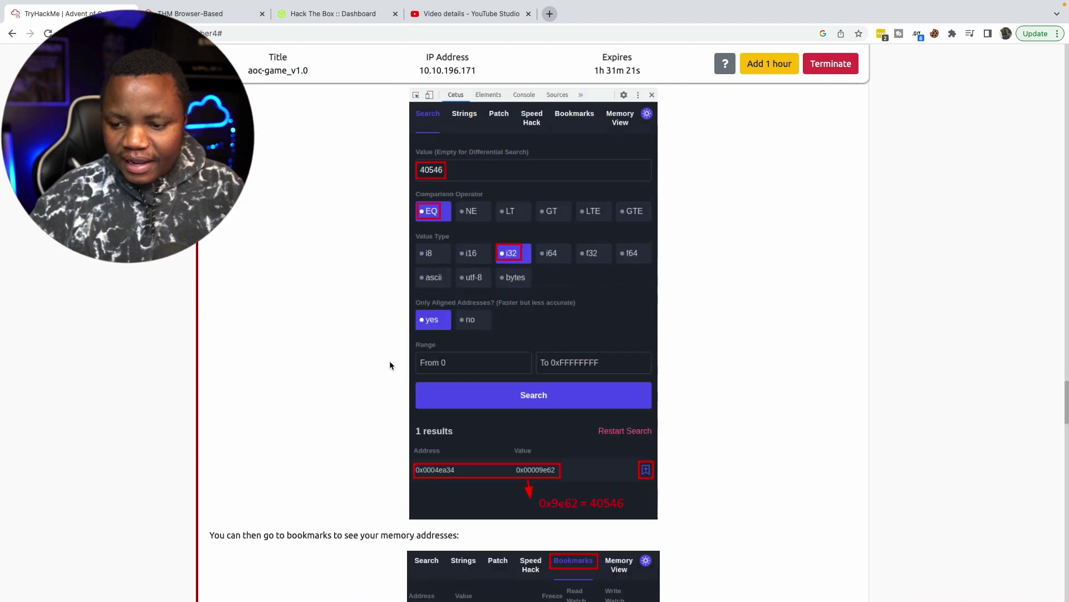
scroll(389, 360, "down", 12)
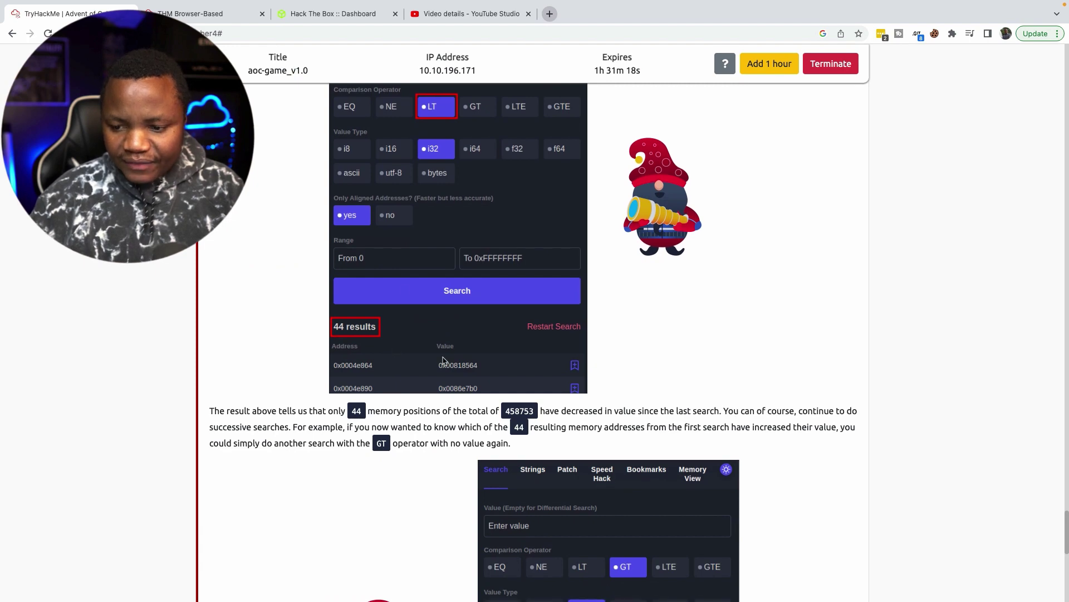
scroll(383, 389, "down", 11)
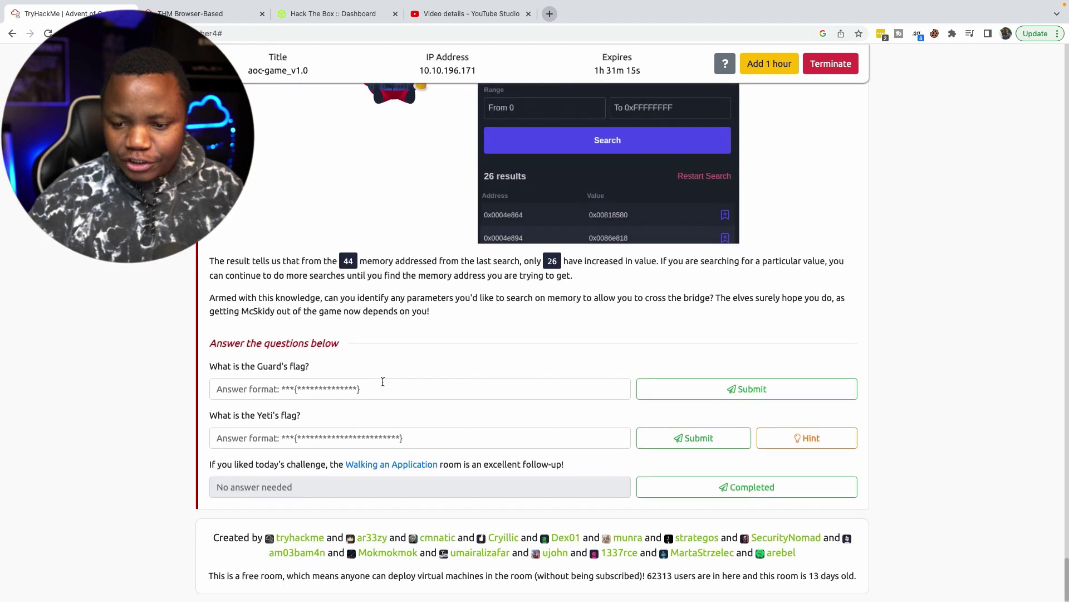
left_click(266, 388)
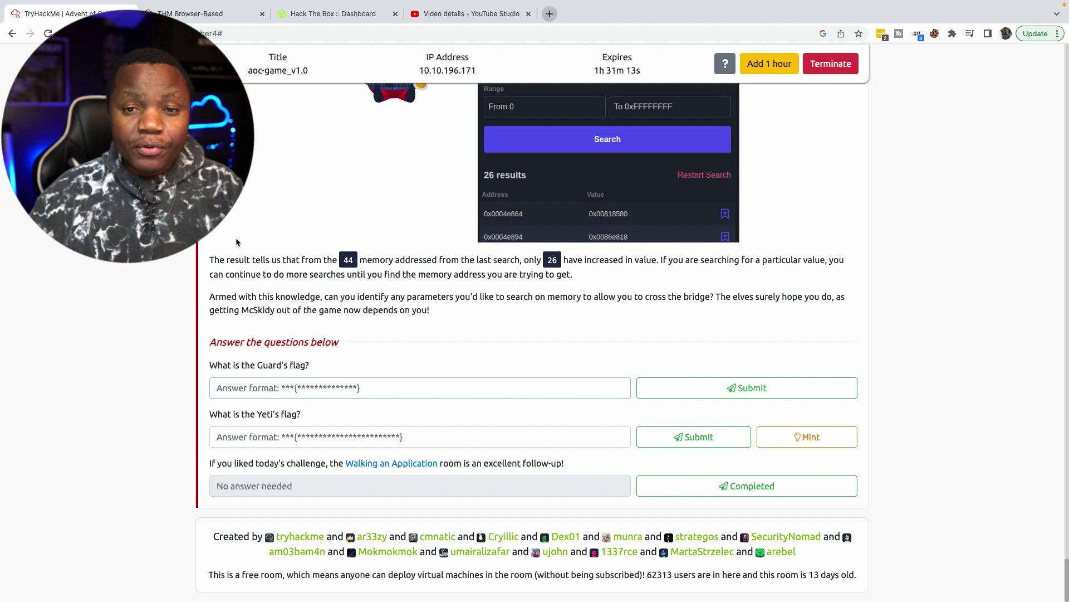
Return to the game and advance through its opening dialogue until the character can move.
left_click(187, 17)
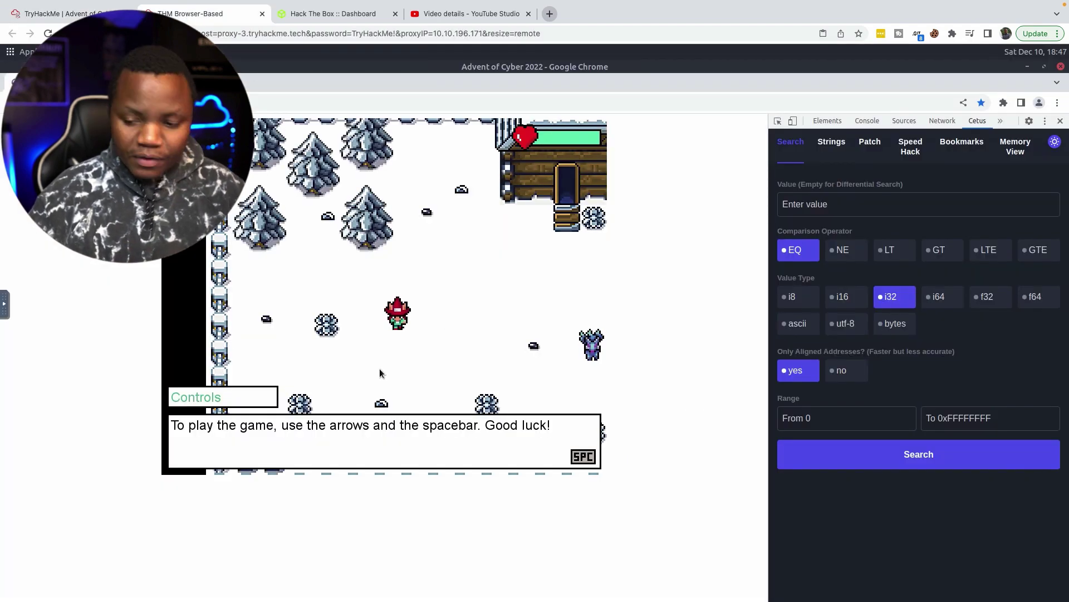
key("space")
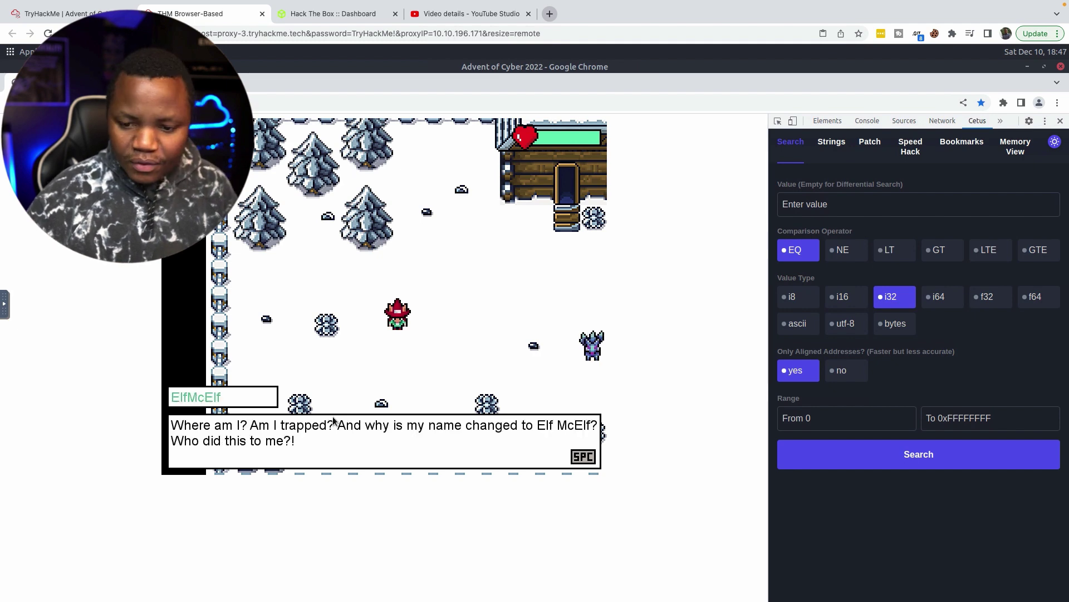
key("space")
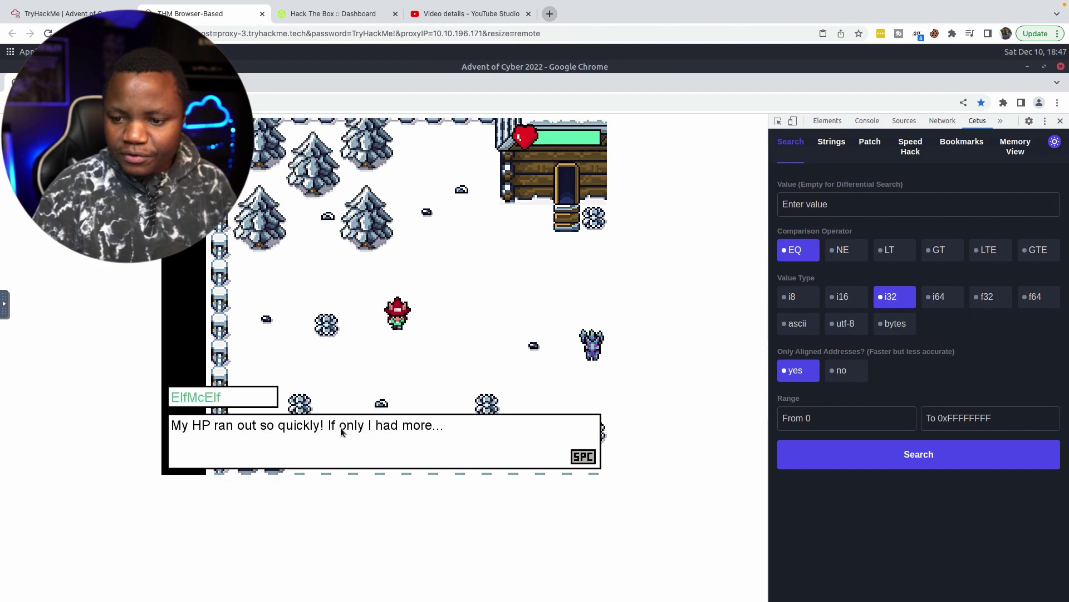
key("space")
Walk the elf over to the guard near the gate and start a conversation.
key("Right")
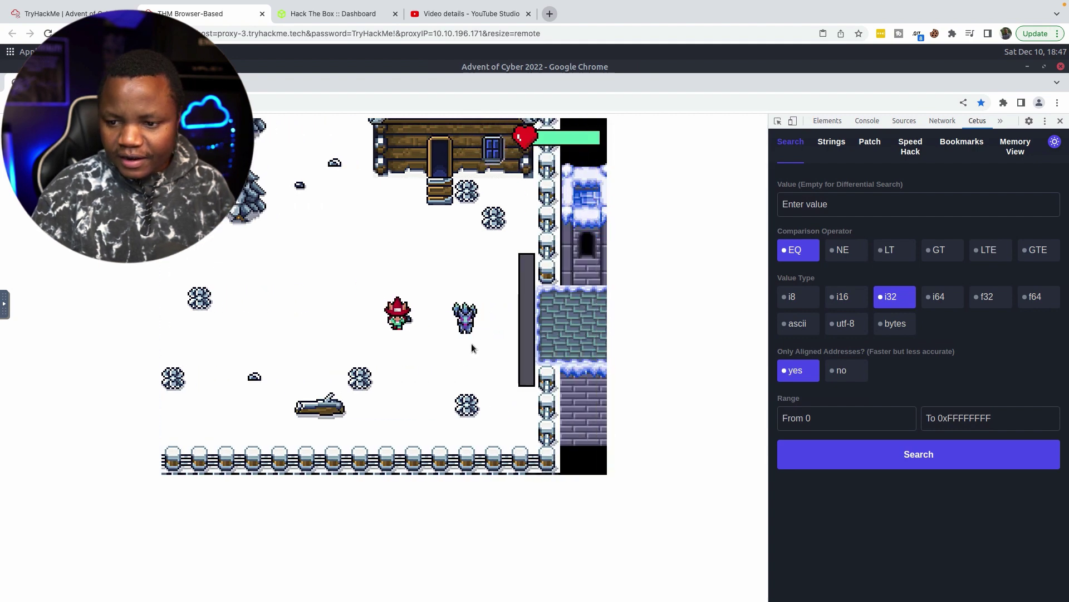
key("Down")
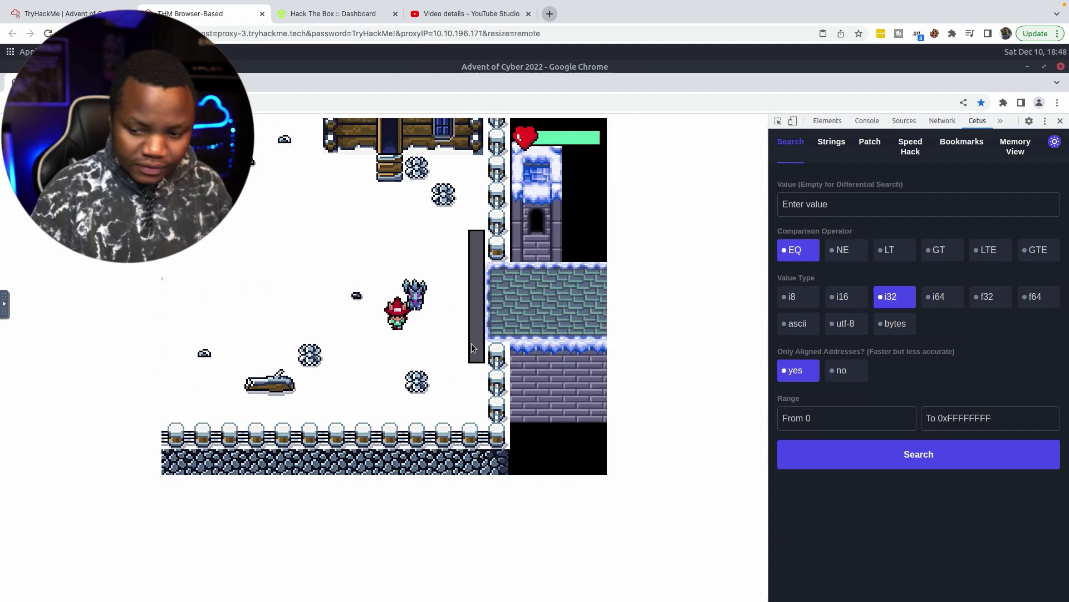
key("space")
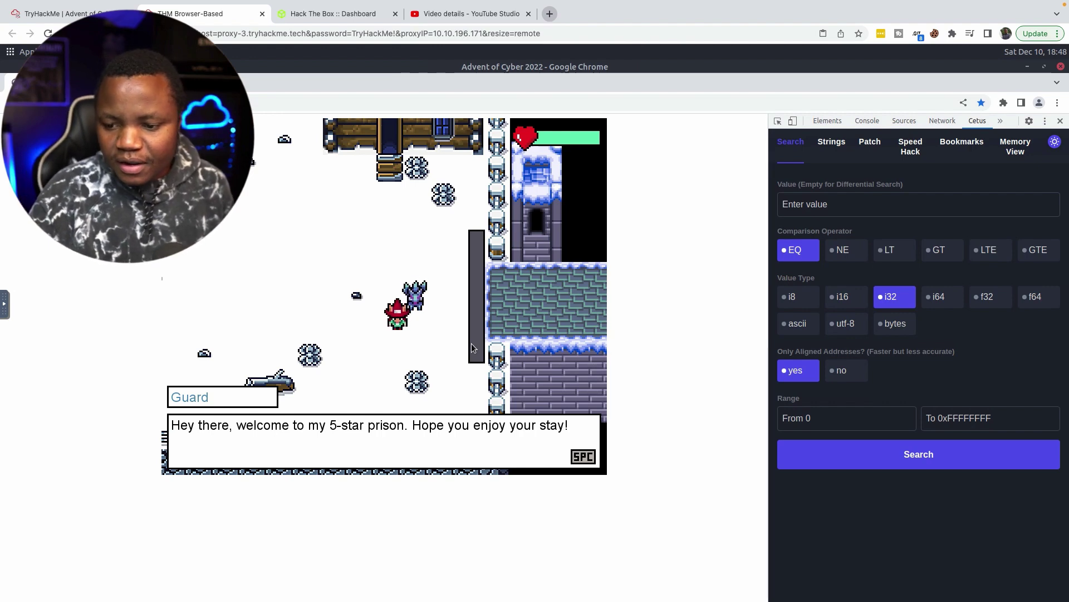
Advance through the guard's dialogue and accept the deal to reach the number-guessing prompt.
key("space")
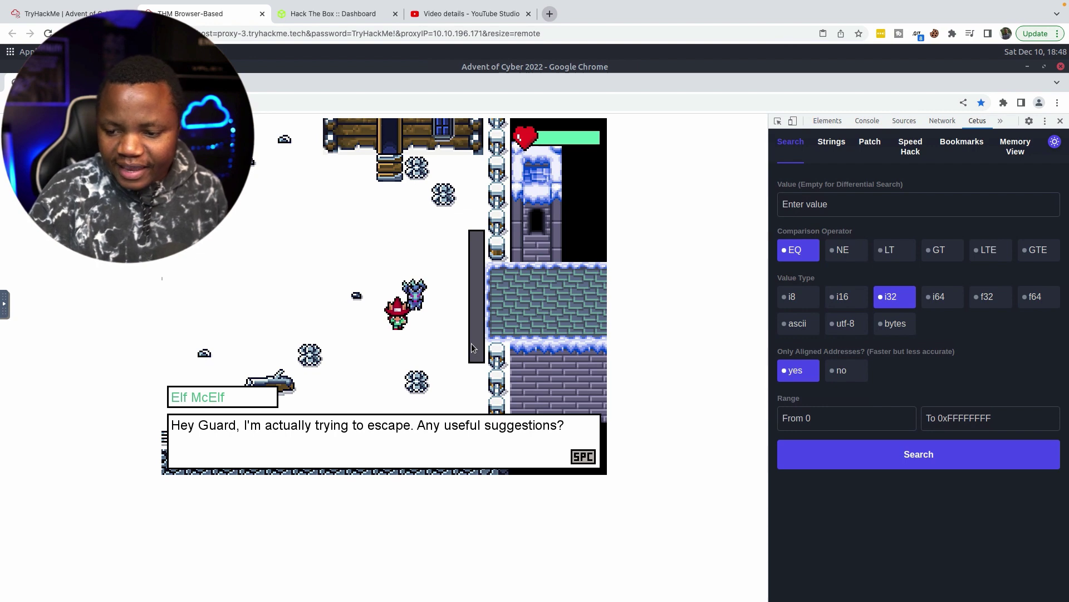
key("space")
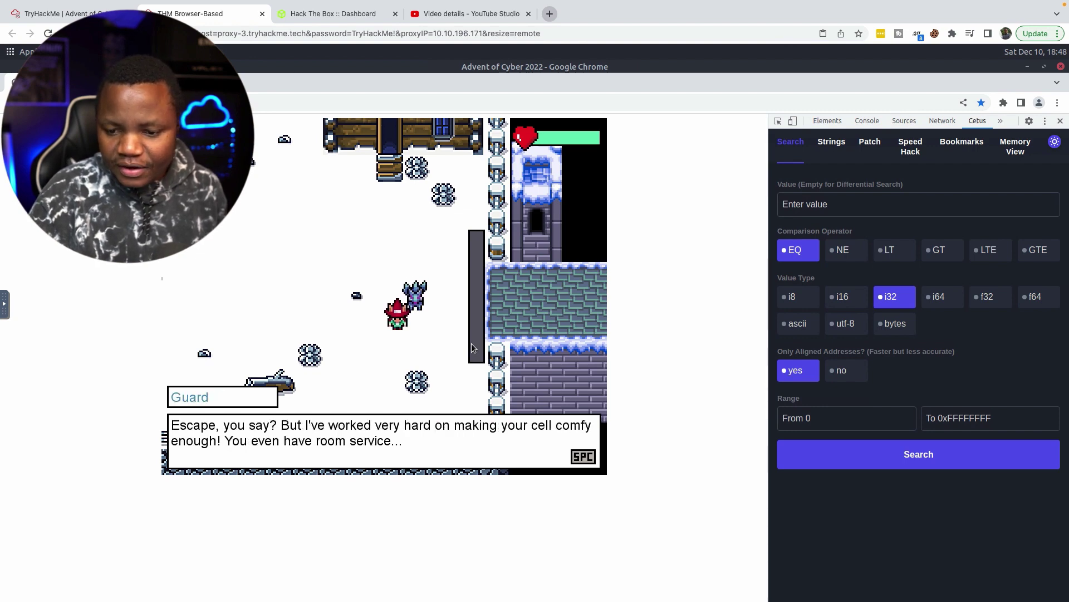
key("space")
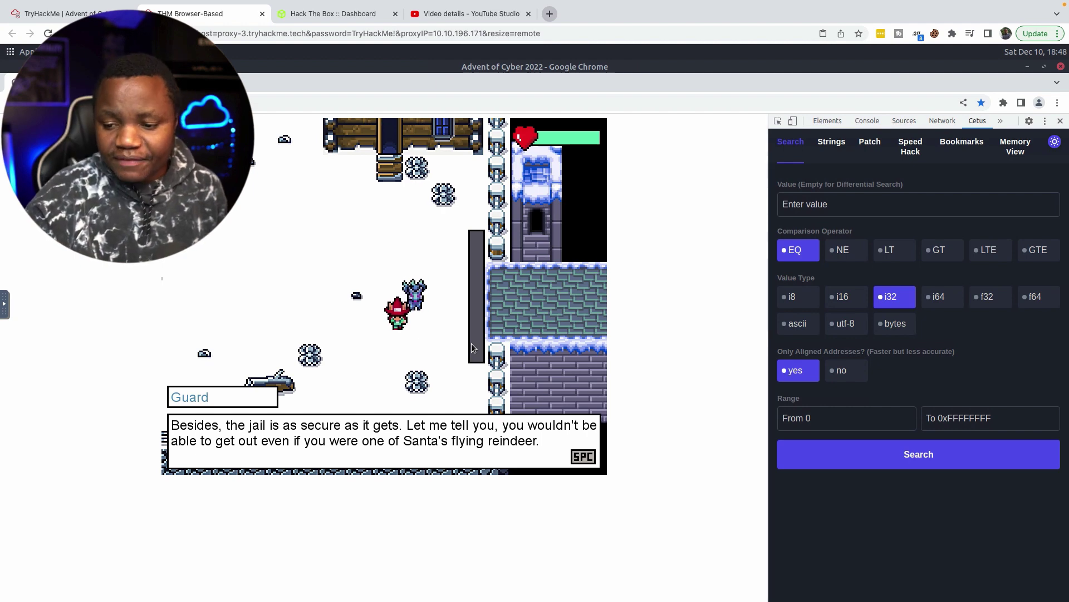
key("space")
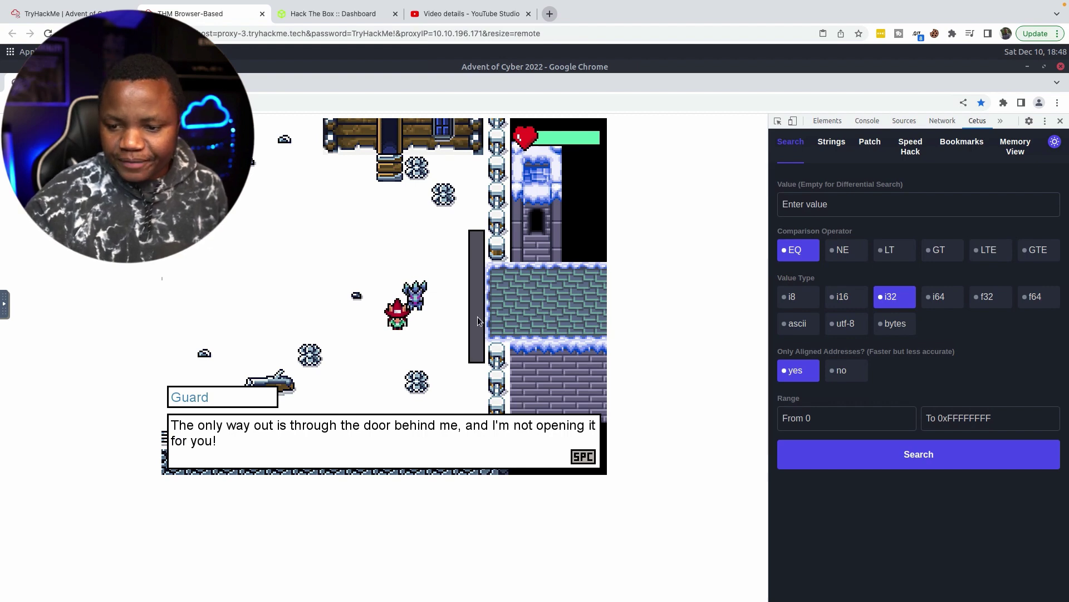
key("space")
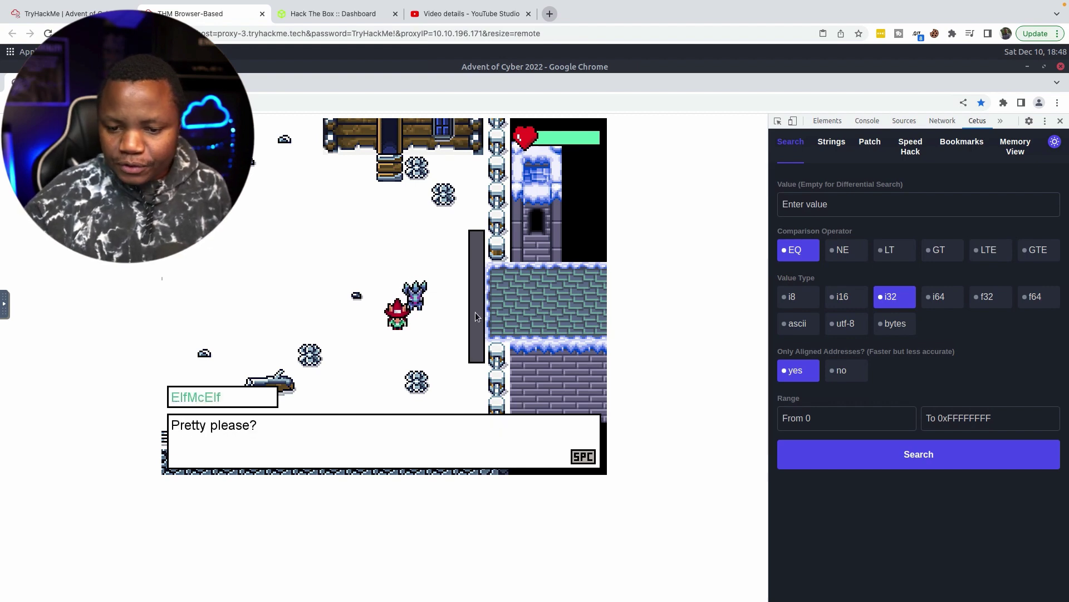
key("space")
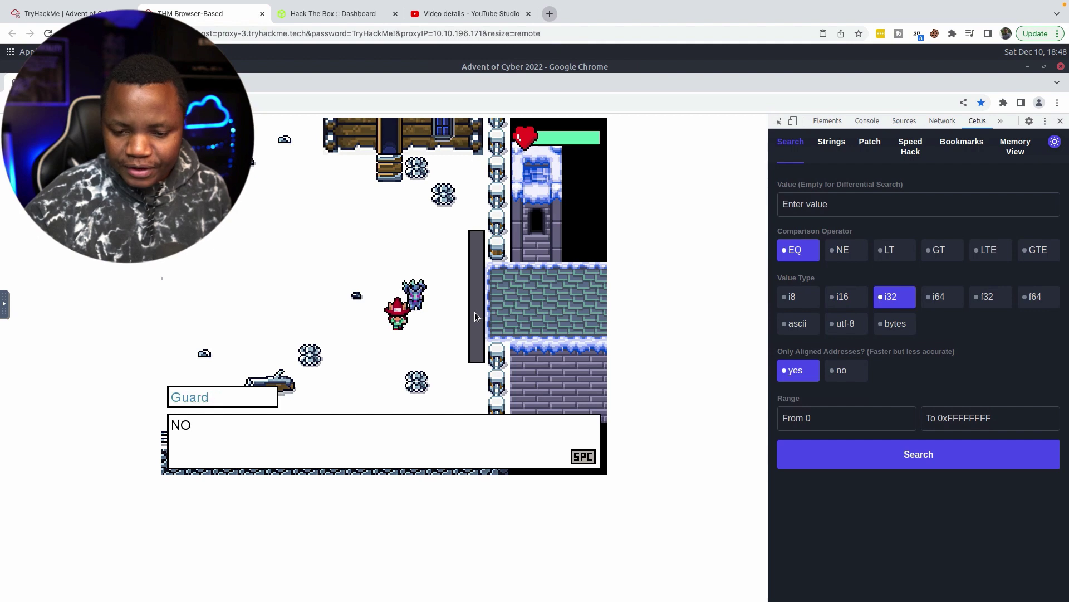
key("space")
key("space")
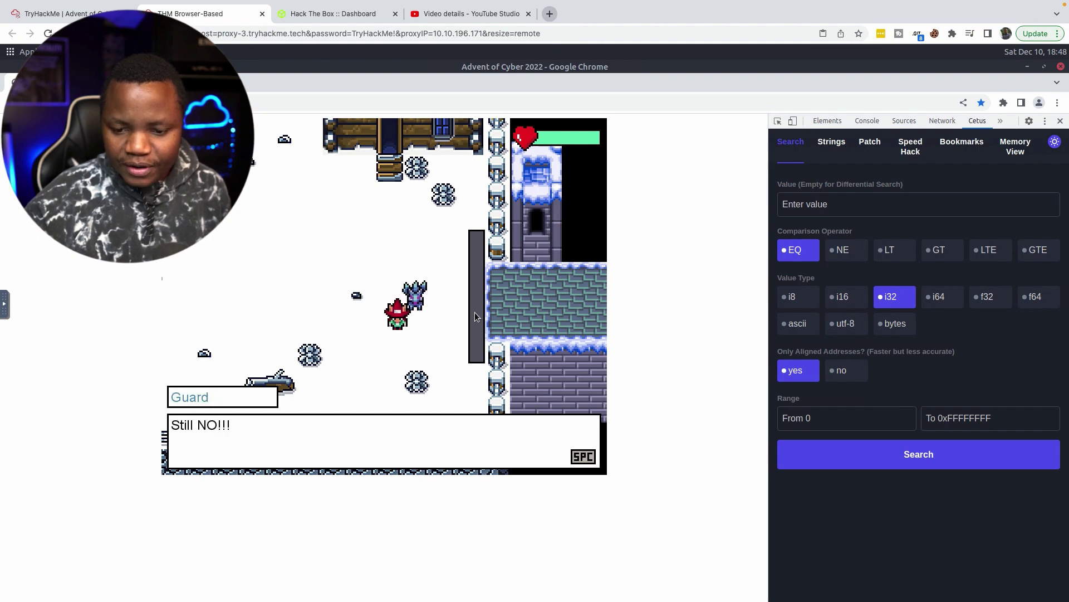
key("space")
key("space")
key("space")
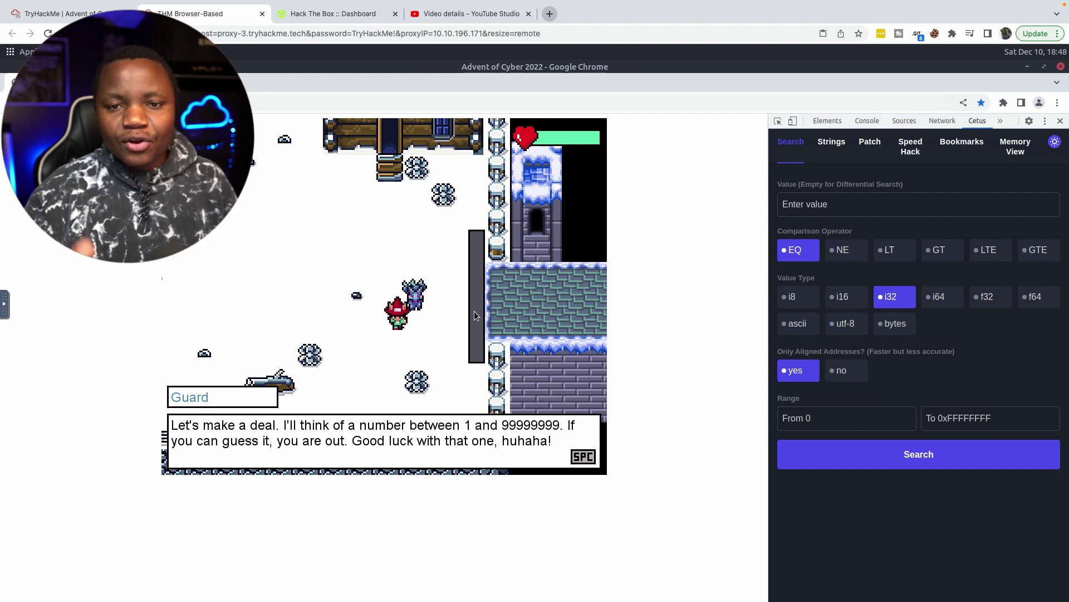
key("space")
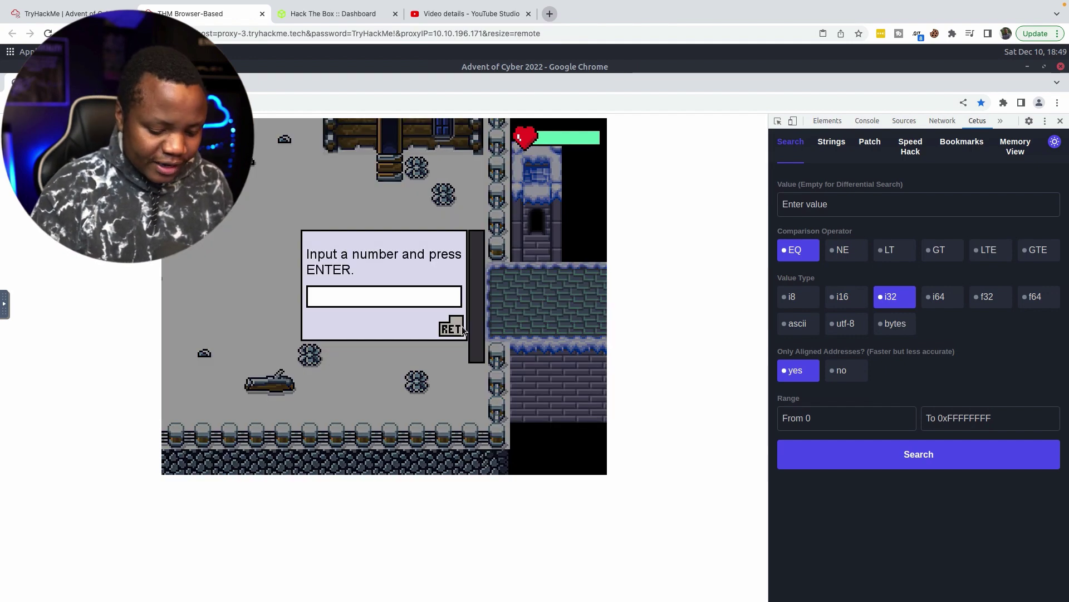
Submit 858751 as the guess to make the guard reveal the chosen number.
type("858751")
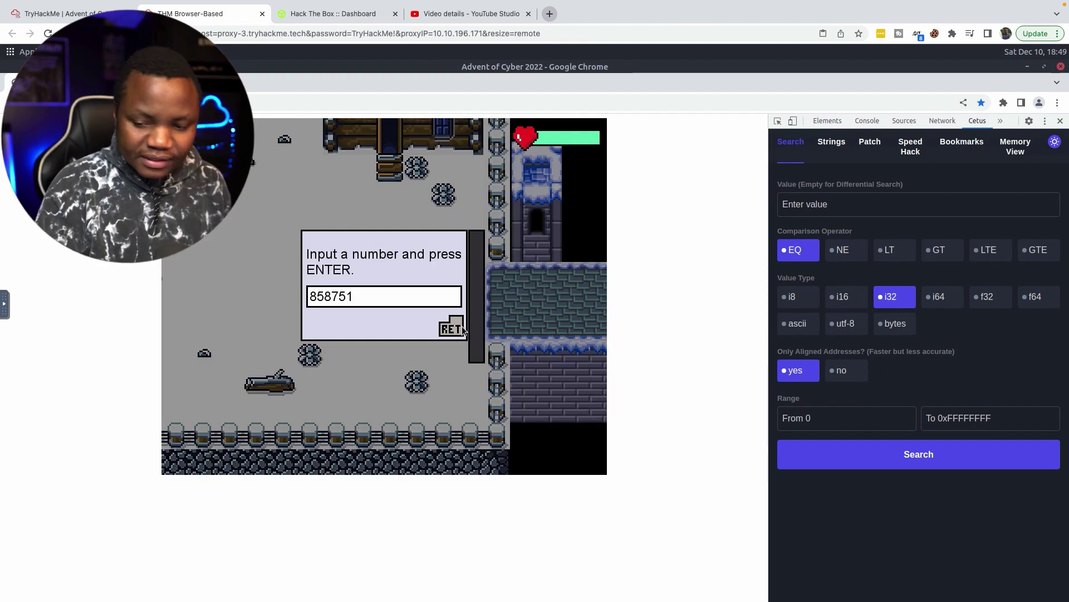
key("Return")
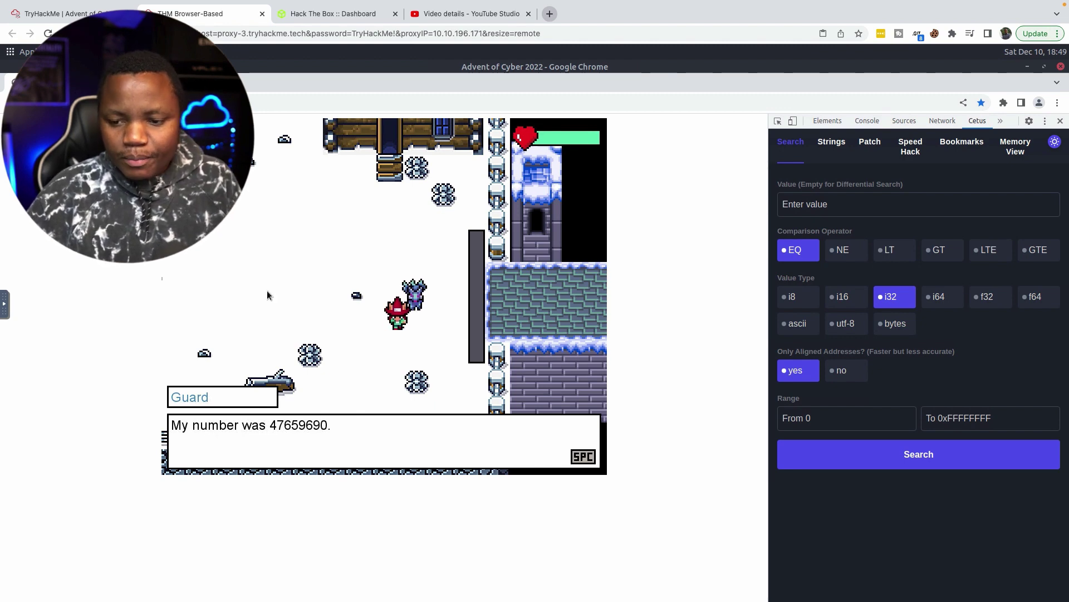
left_click(318, 427)
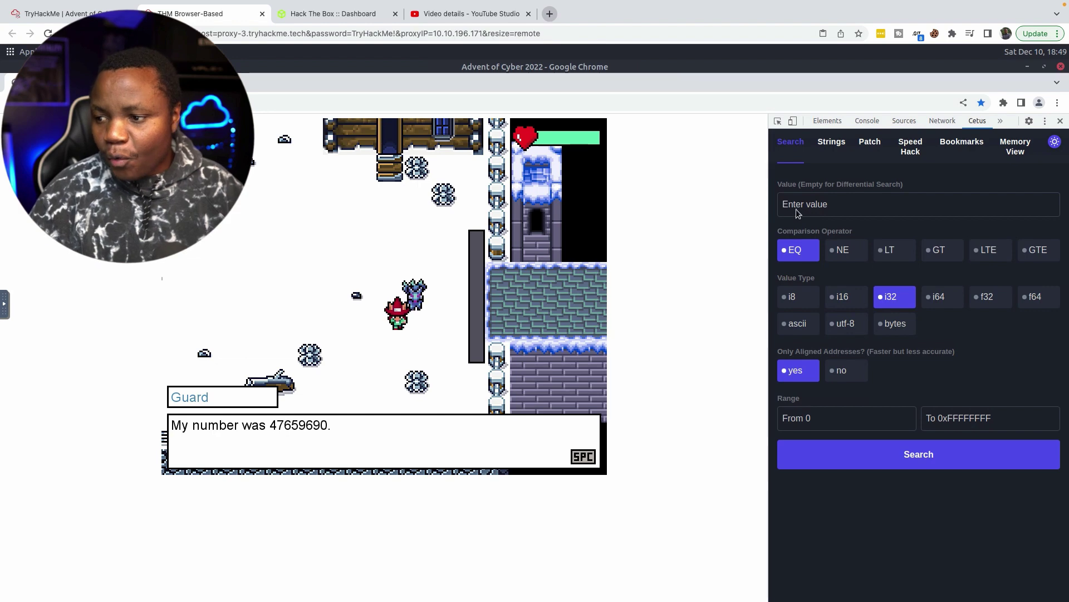
Search the game's memory in Cetus for the guard's number 57627706, using EQ and i32.
left_click(795, 205)
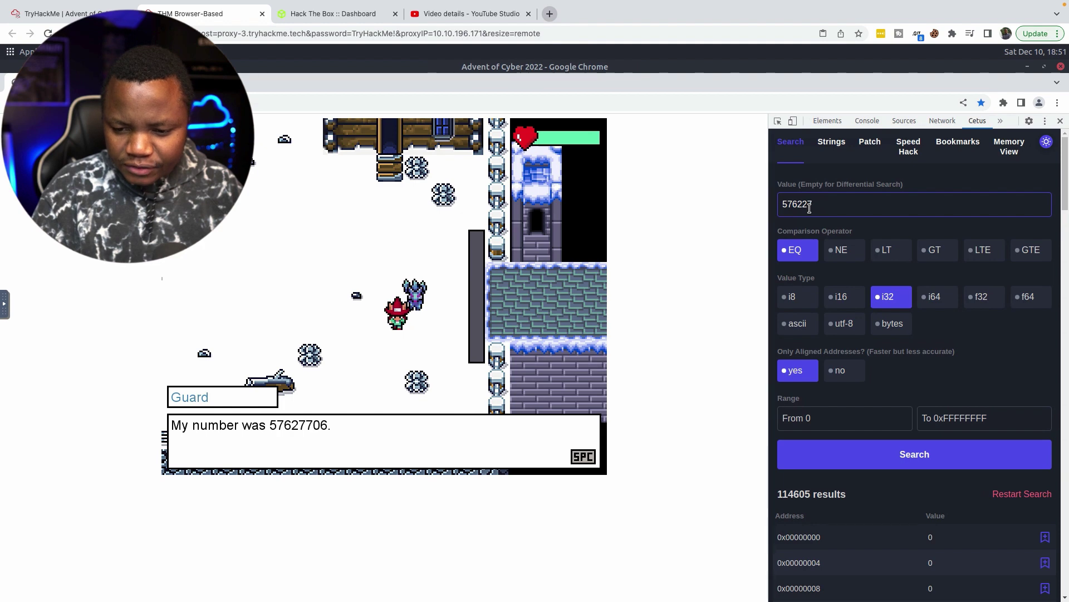
key("BackSpace")
type("7")
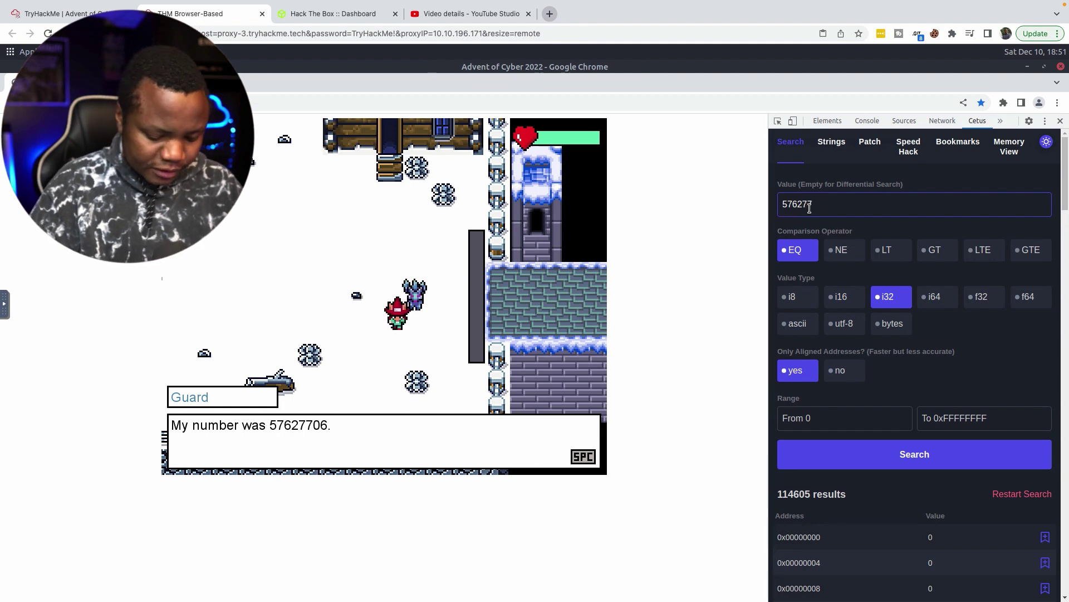
type("706")
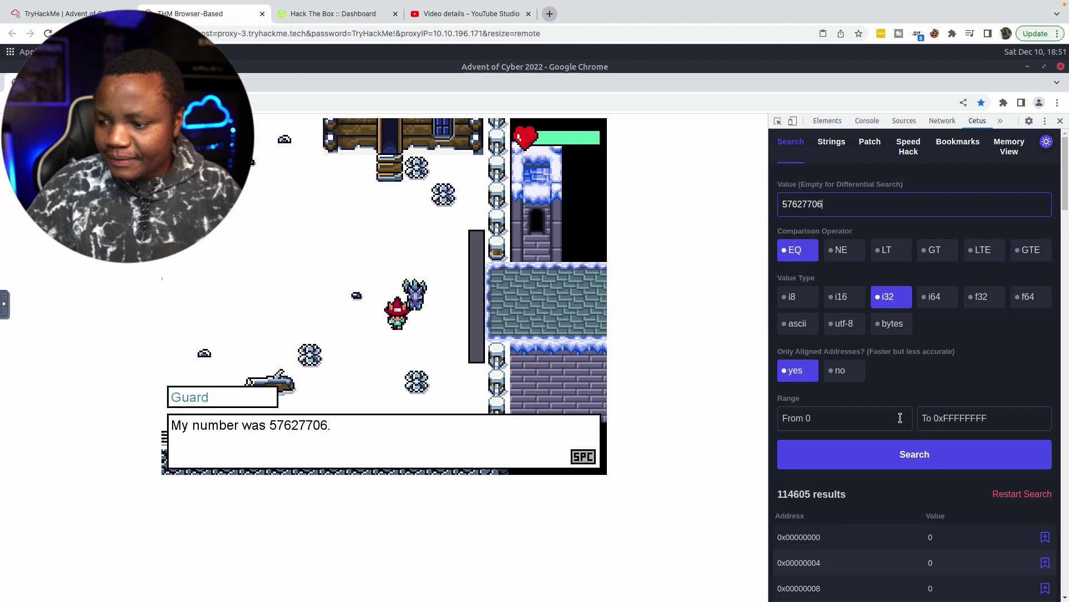
left_click(898, 460)
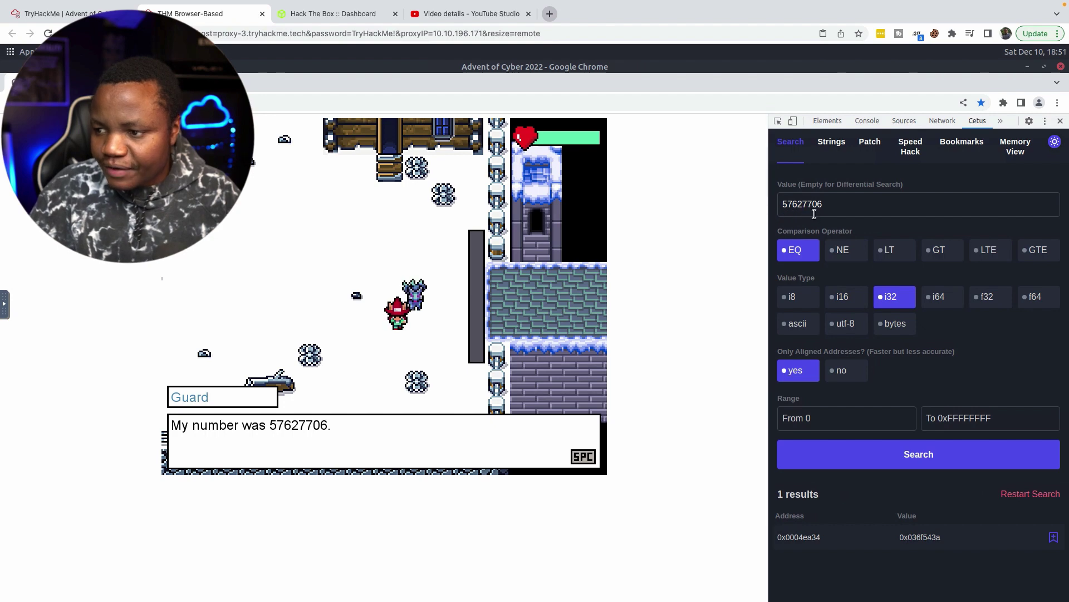
Copy the hex value 0x036f543a from the Cetus search result.
left_click_drag(941, 536, 899, 535)
key("super+c")
right_click(899, 535)
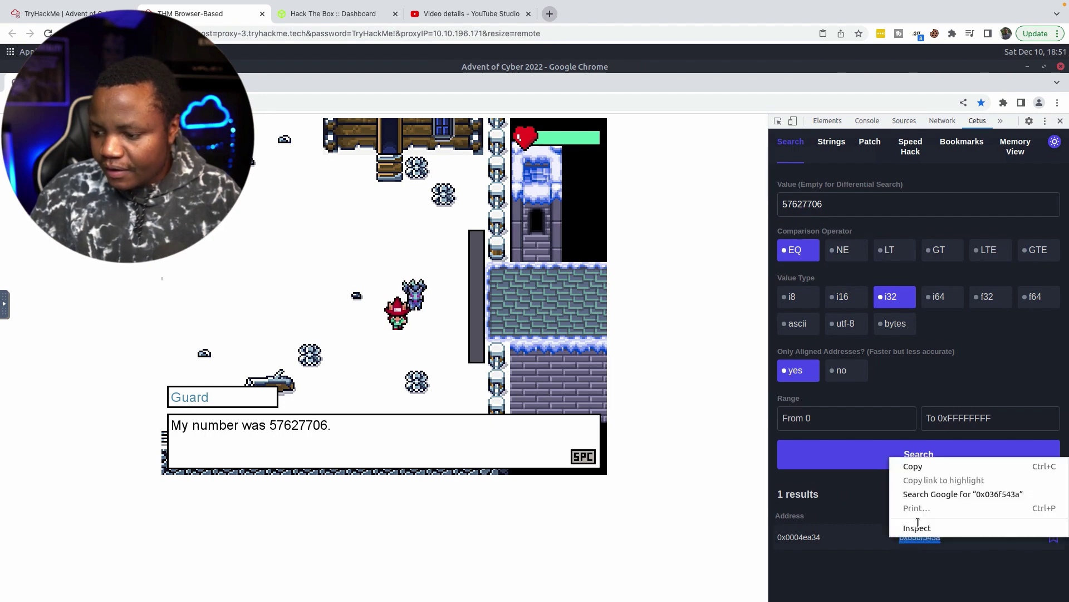
left_click(910, 466)
Search the web for "hex to binary" in a new browser tab and open the RapidTables converter.
left_click(549, 13)
type("hex to binary")
key("Return")
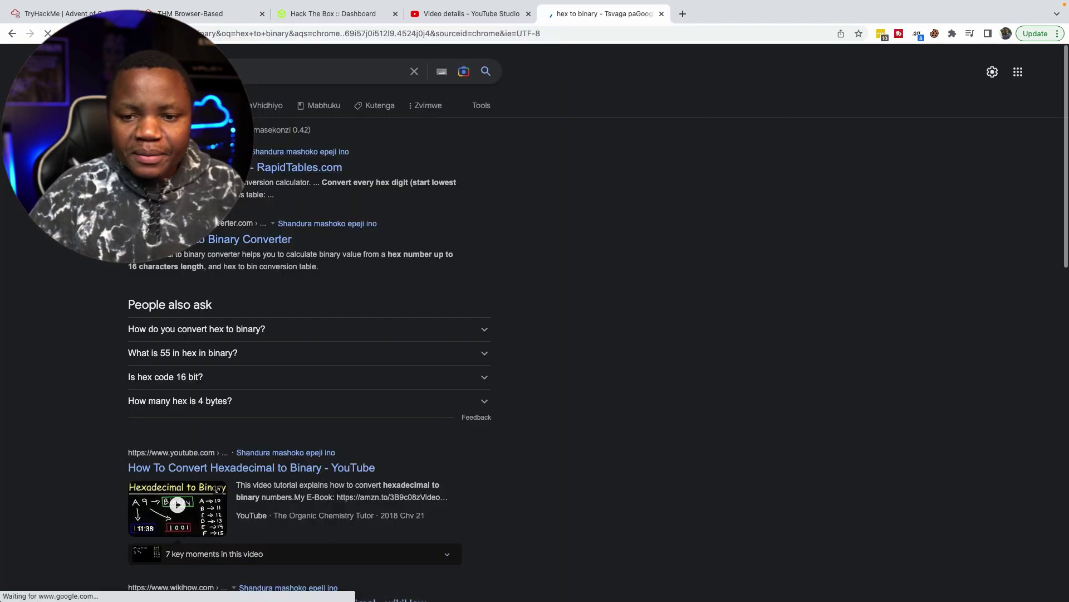
left_click(295, 167)
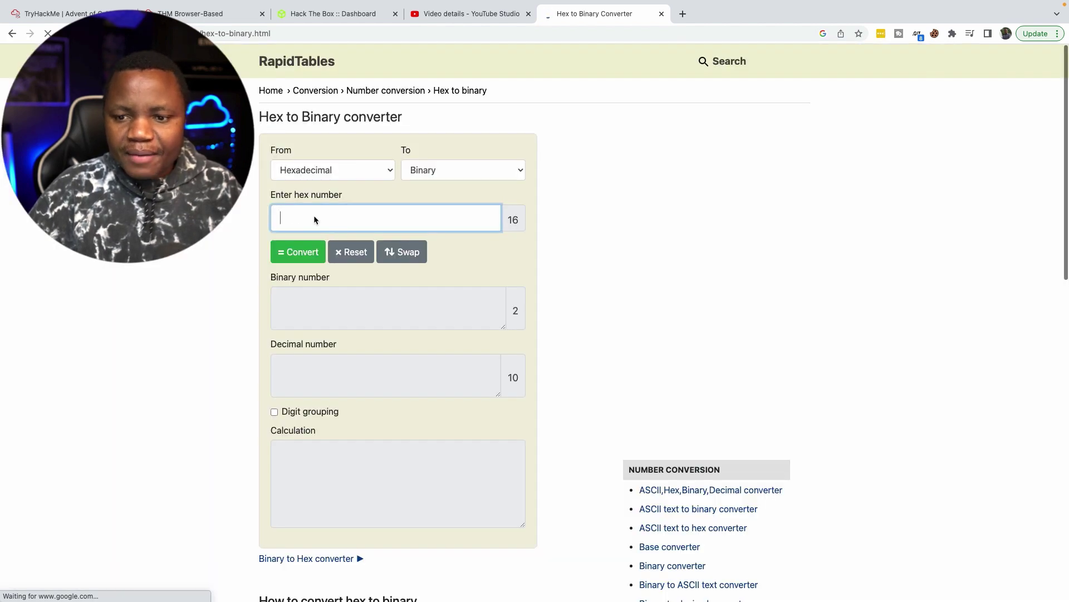
Convert the copied hex value 0x036f543a to check its decimal equivalent.
right_click(298, 218)
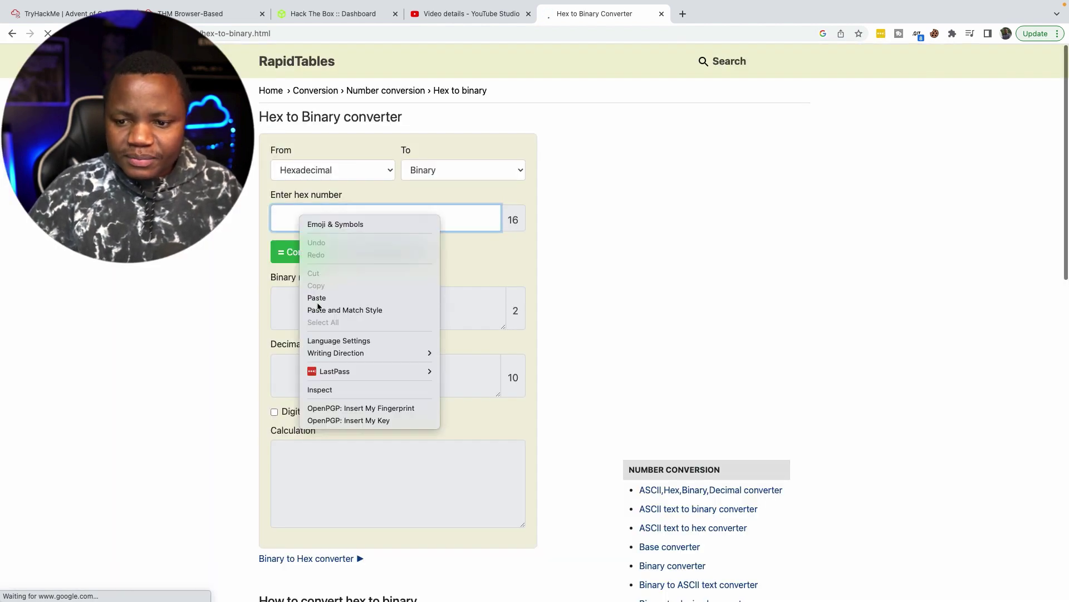
left_click(321, 298)
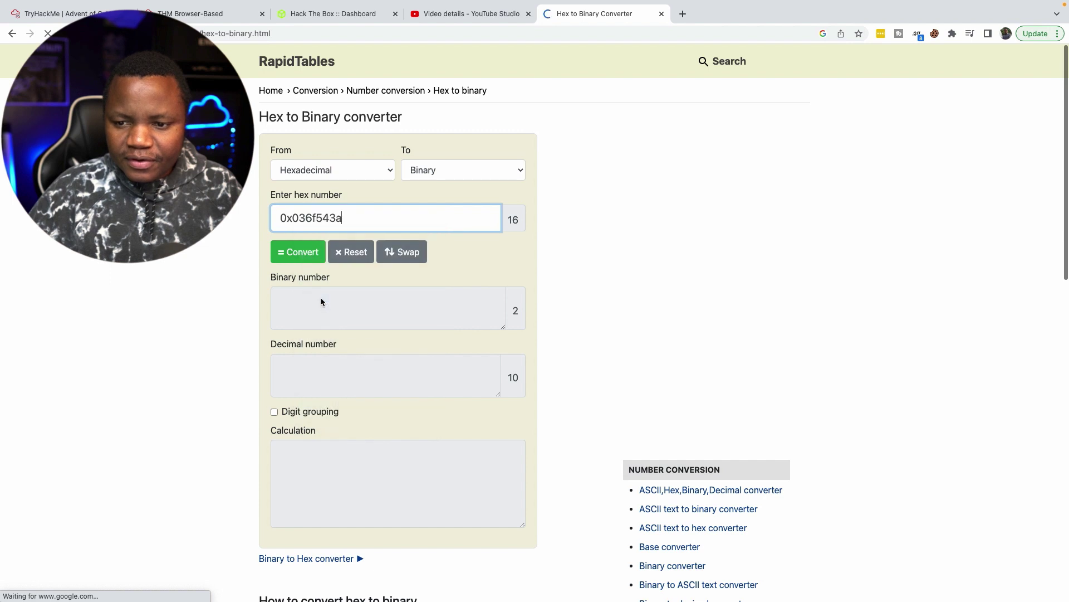
left_click(295, 257)
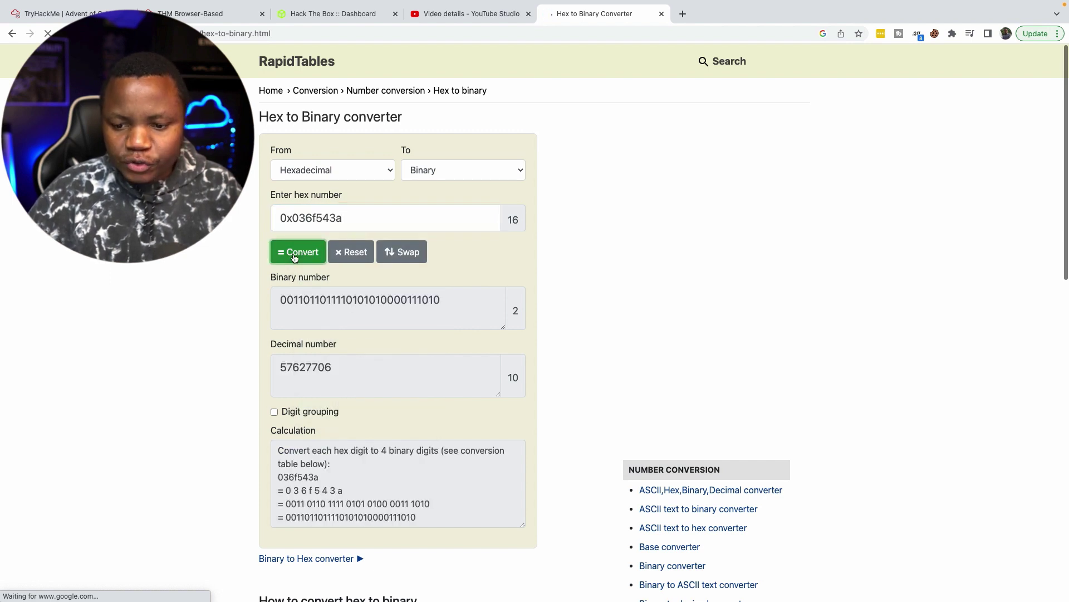
Return to the game, bookmark memory address 0x0004ea34 in Cetus, and open the bookmarks.
left_click(232, 17)
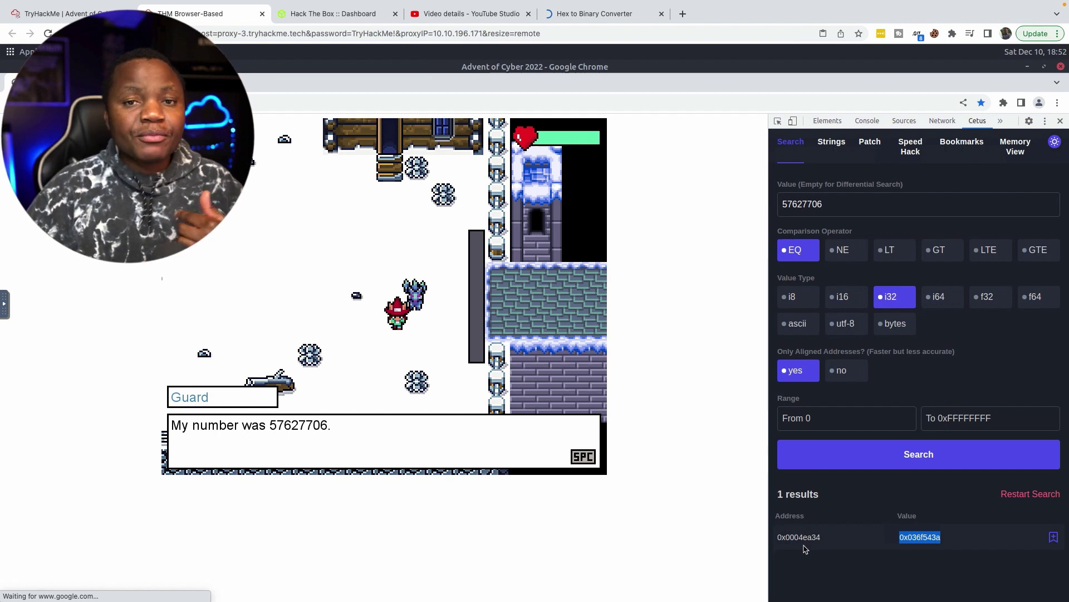
double_click(807, 538)
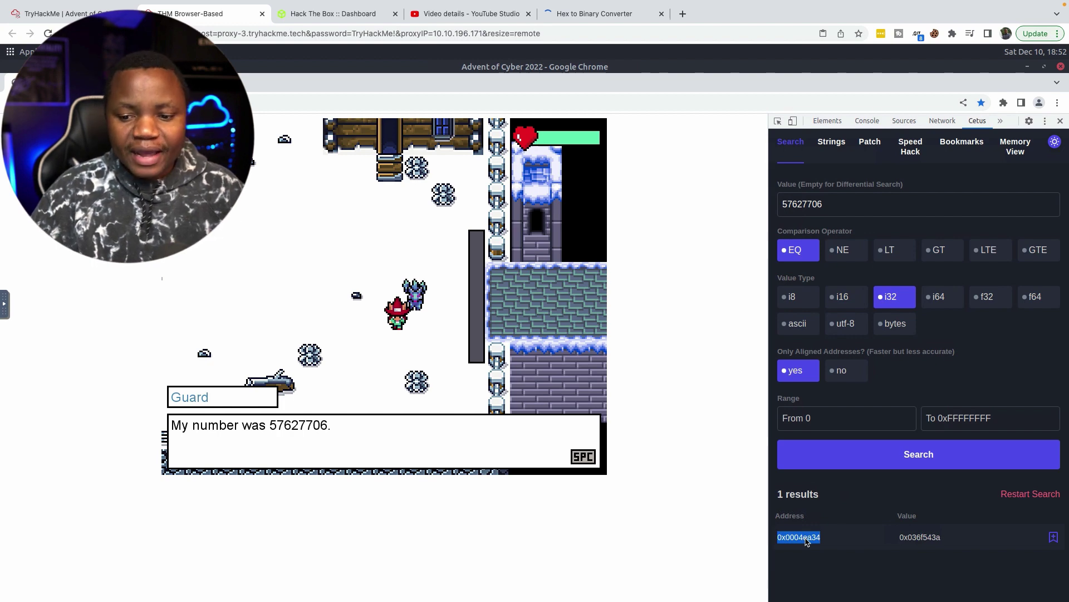
left_click(1053, 536)
left_click(962, 141)
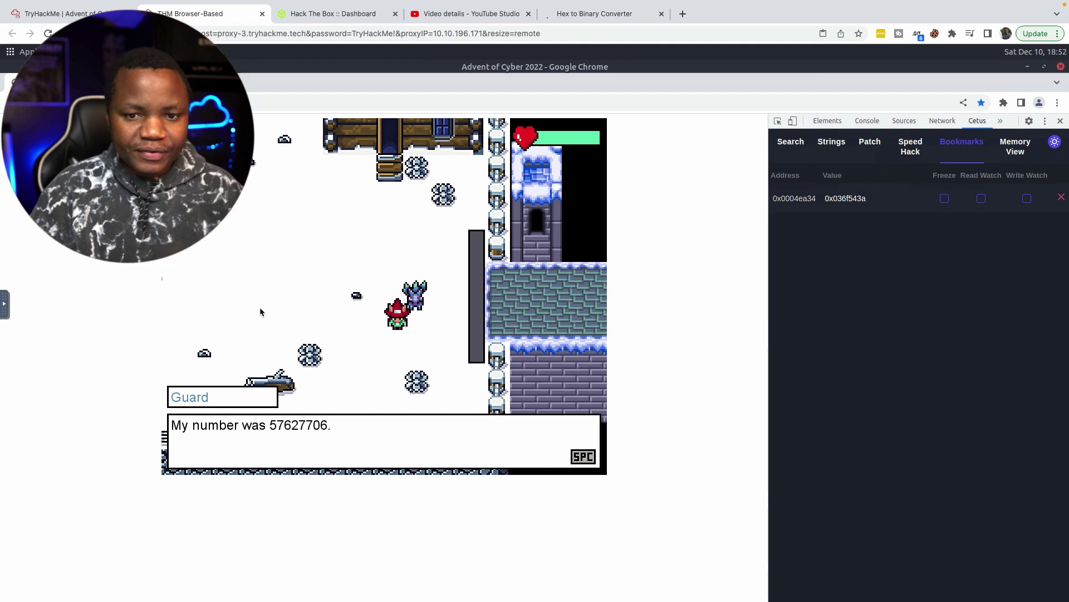
Talk to the guard again and copy the bookmarked address's new value, 0x046fc10c.
key("space")
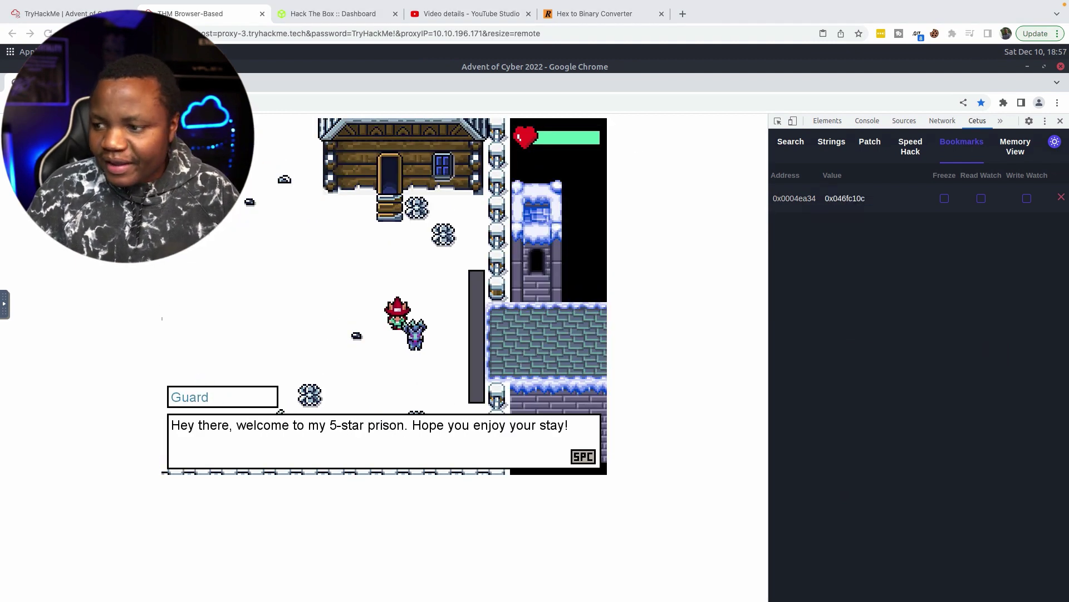
left_click_drag(867, 199, 824, 198)
key("super+c")
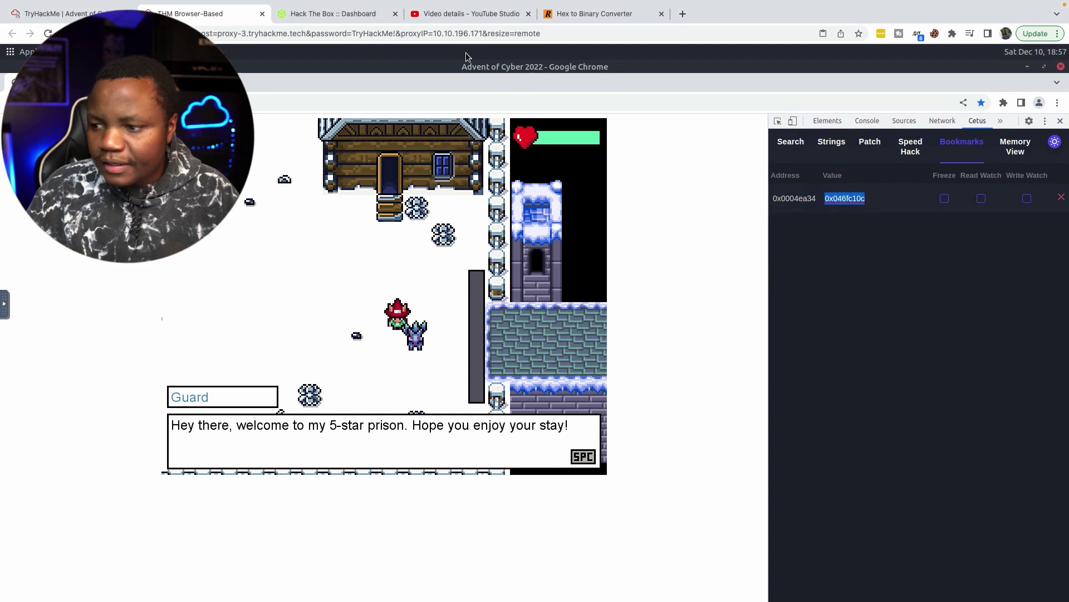
Replace the converter's hex number with 0x046fc10c and convert it.
left_click(566, 19)
left_click_drag(350, 214, 271, 209)
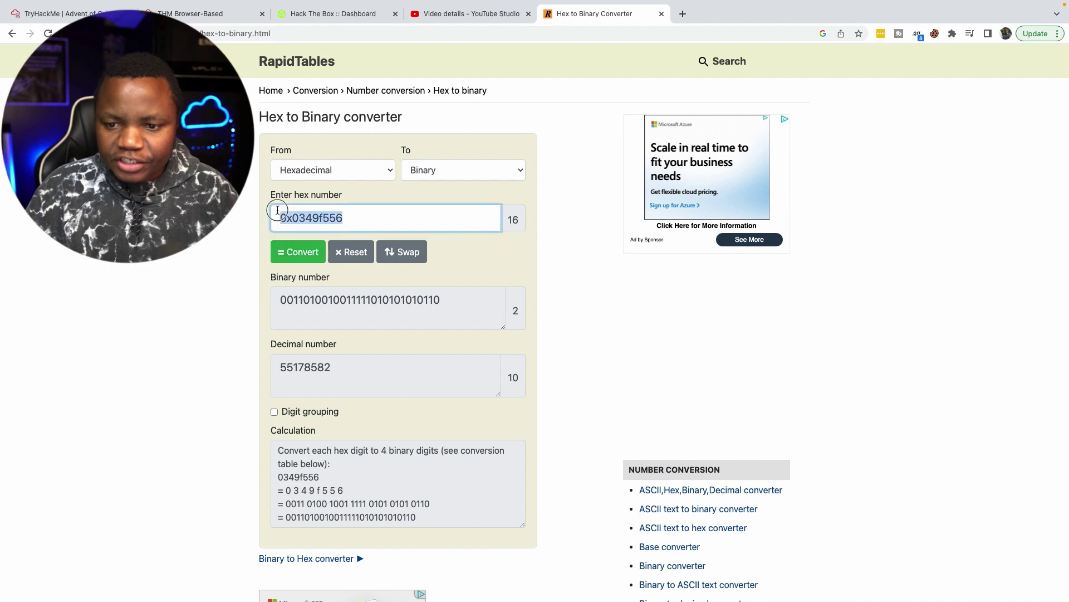
key("BackSpace")
key("super+v")
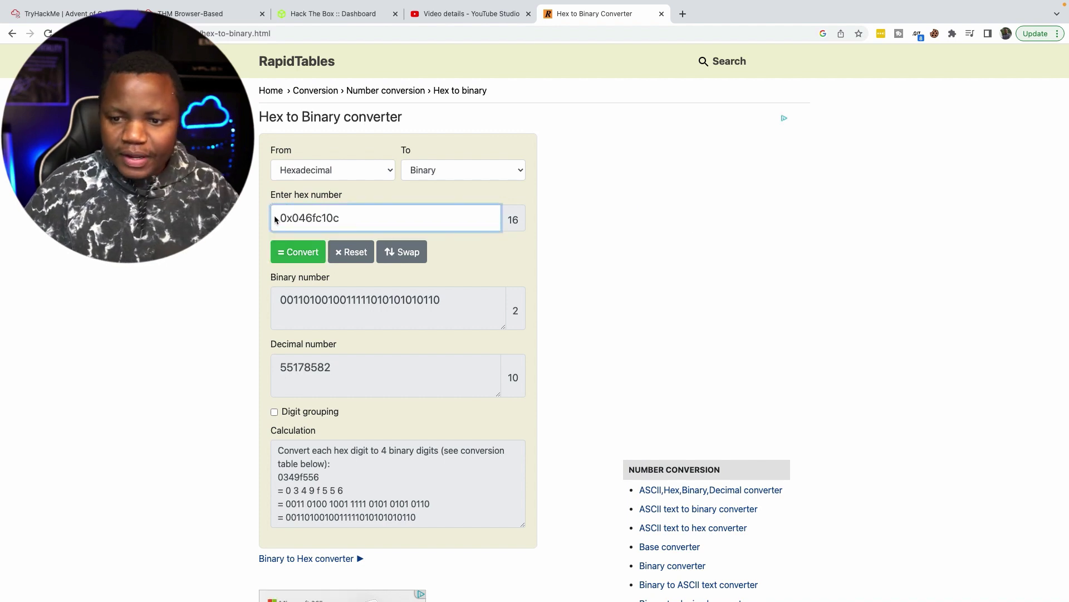
left_click(297, 251)
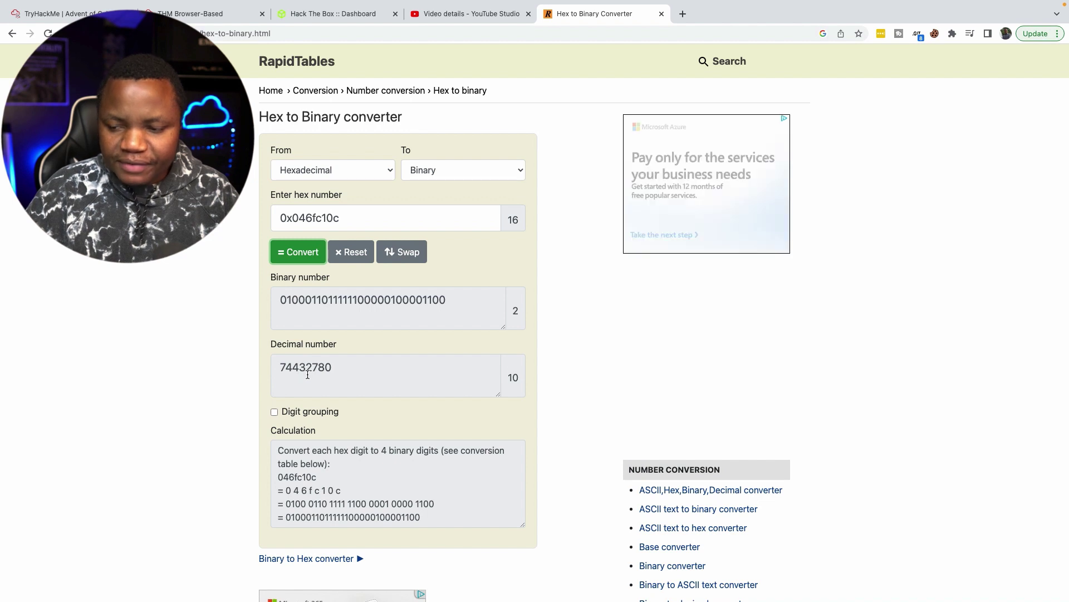
Return to the game and answer the guard's number prompt with 74432780.
key("super+2")
type("7")
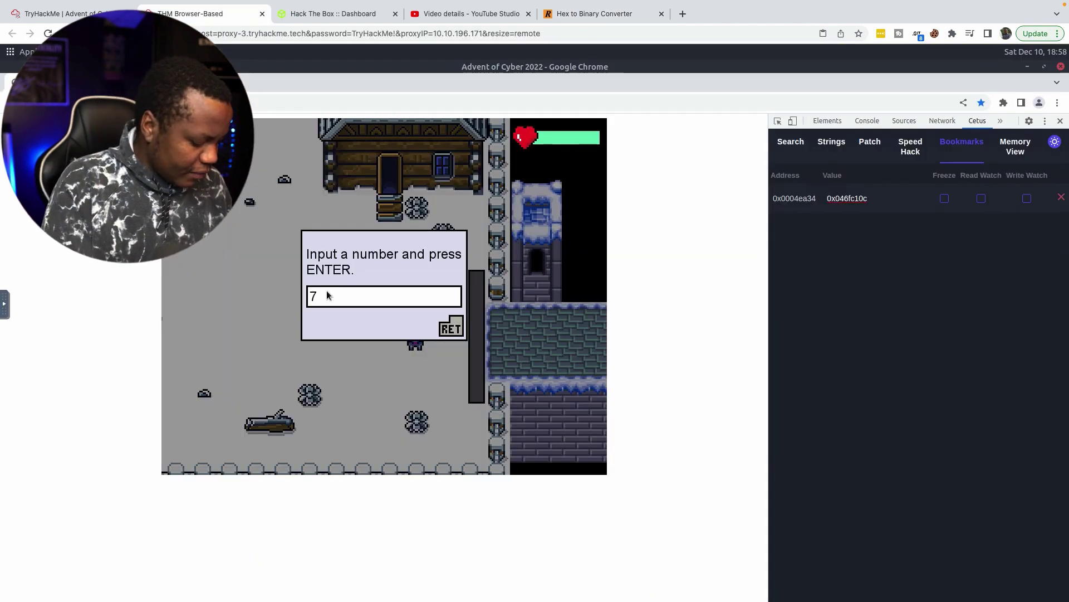
type("44327")
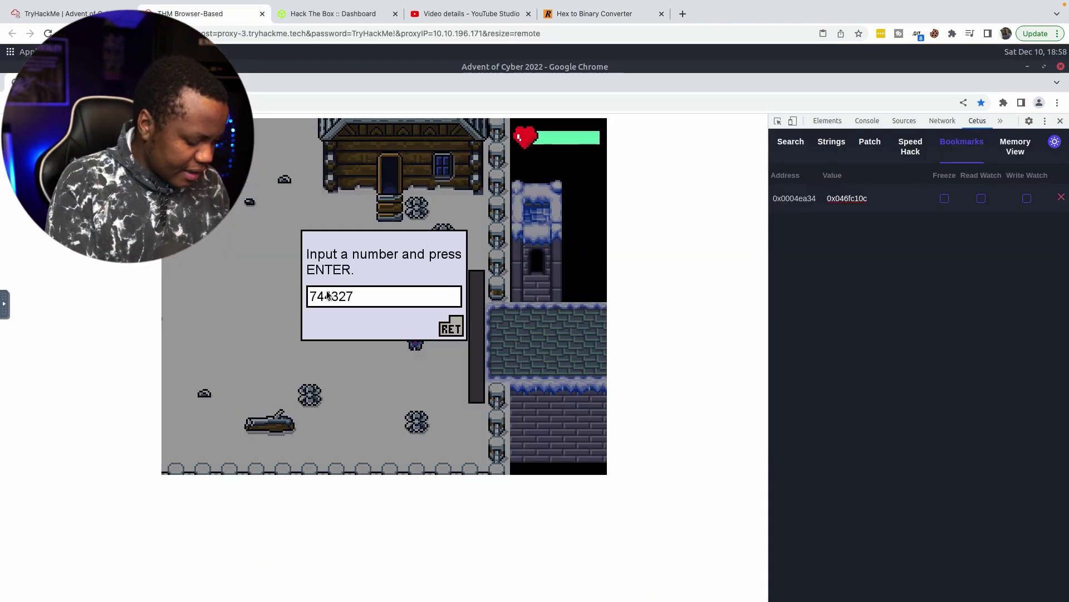
type("80")
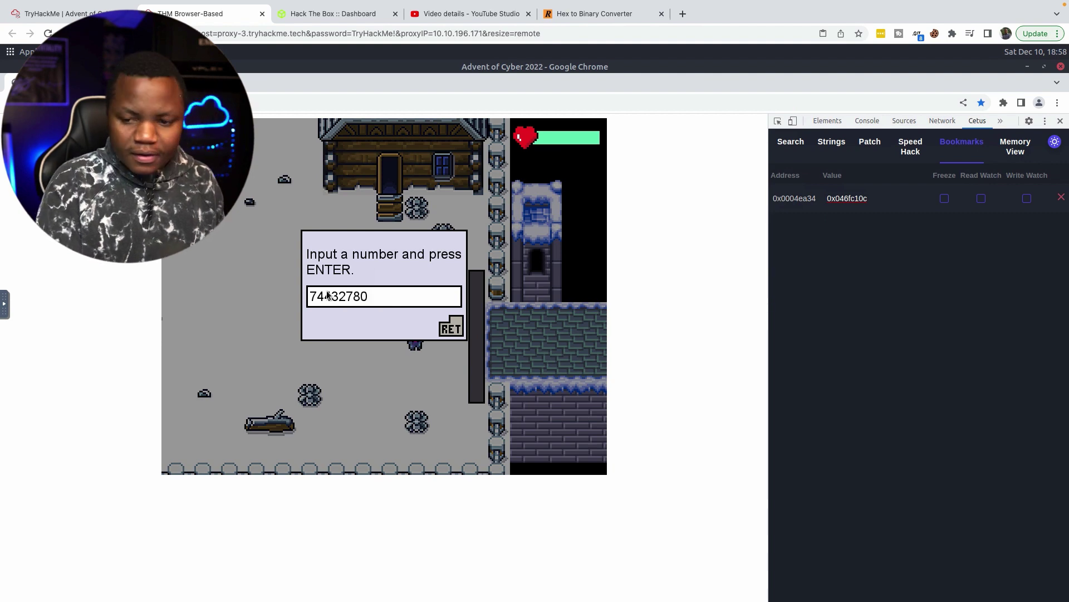
key("Return")
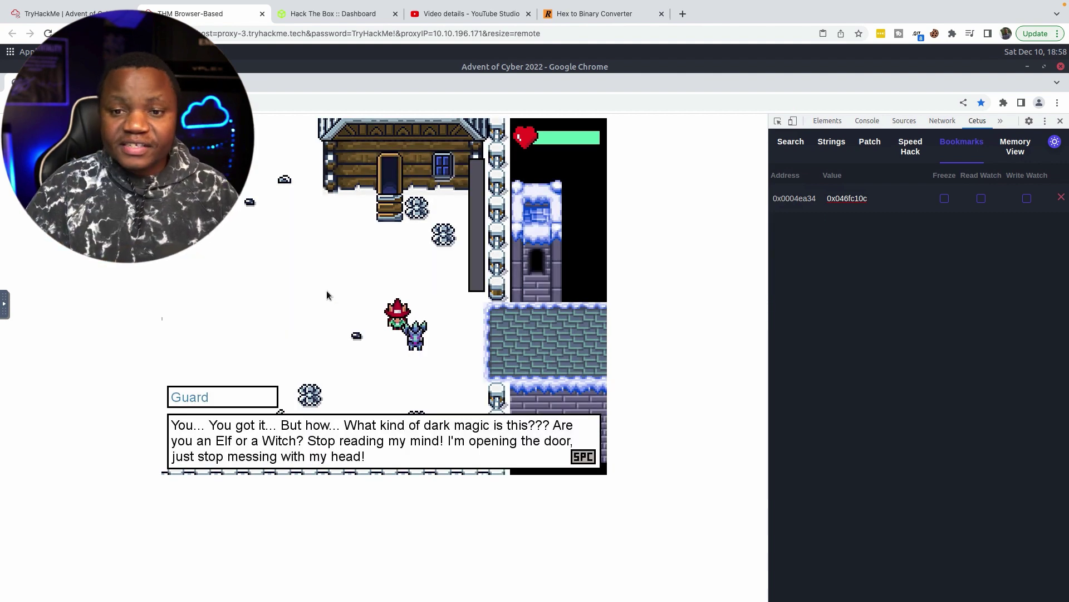
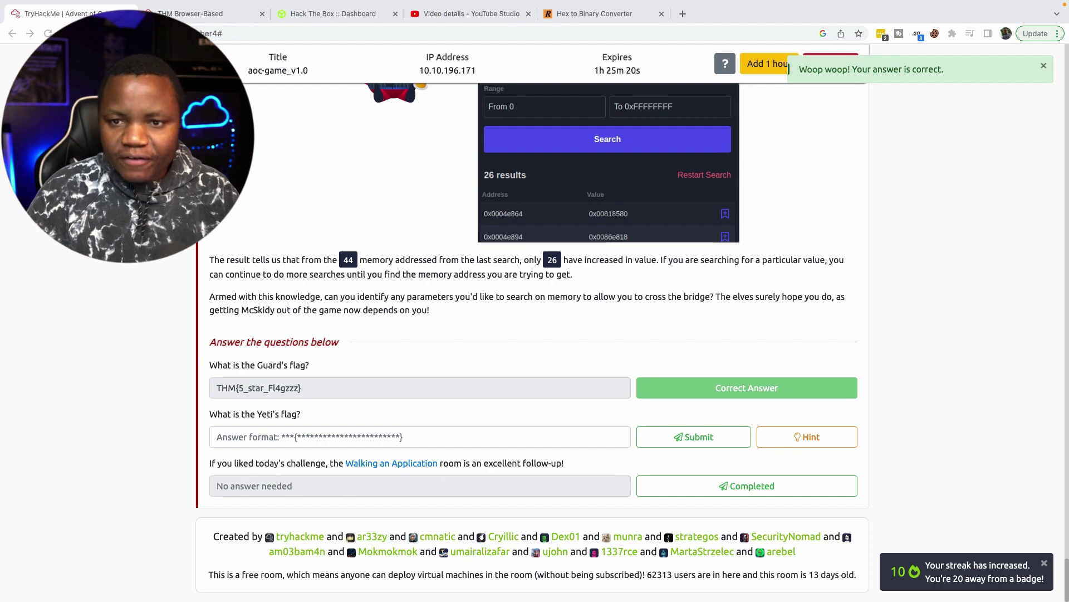
Go back to the game, close the guard's dialogue, and walk the elf to the bridge entrance.
left_click(177, 17)
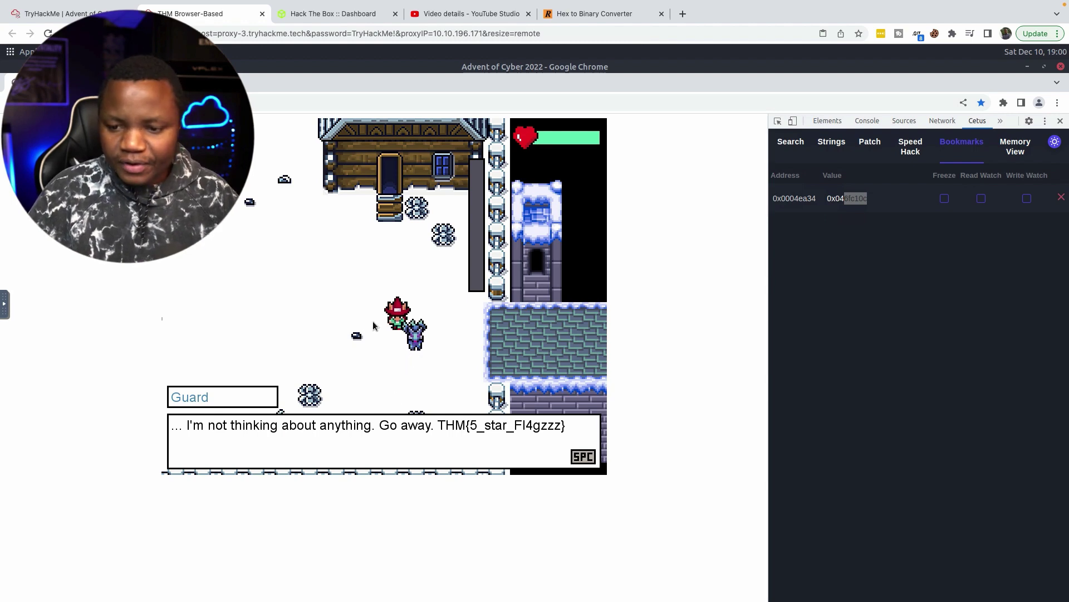
key("space")
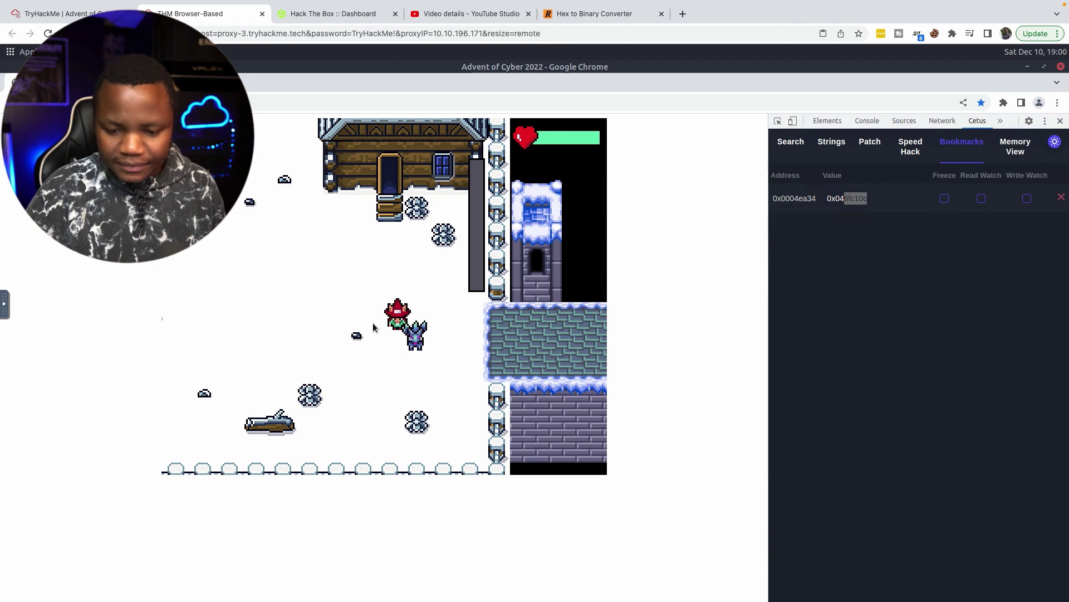
key("Right")
key("Right")
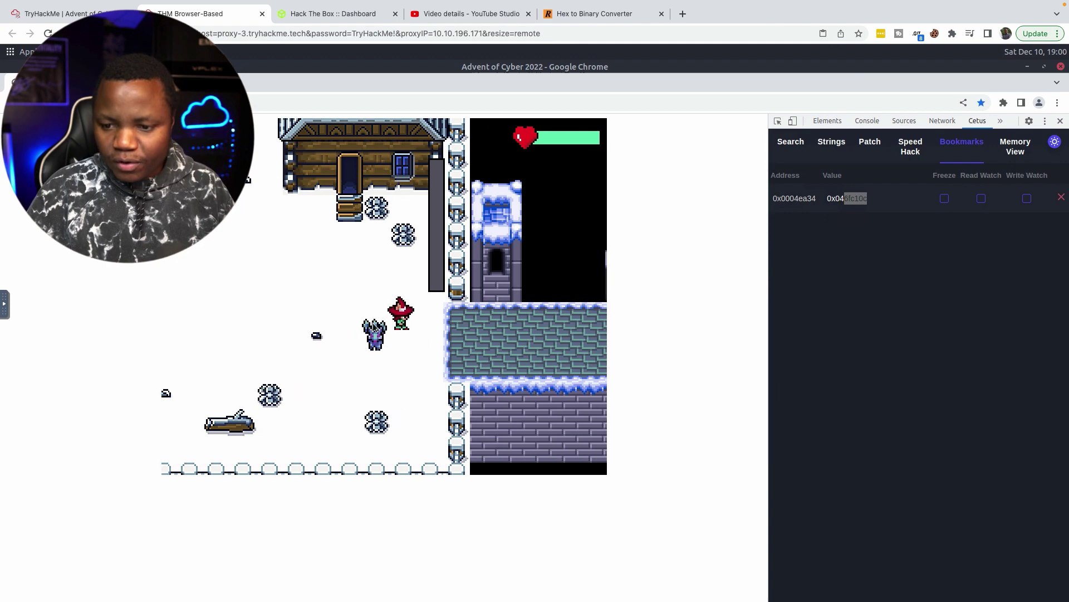
key("Down")
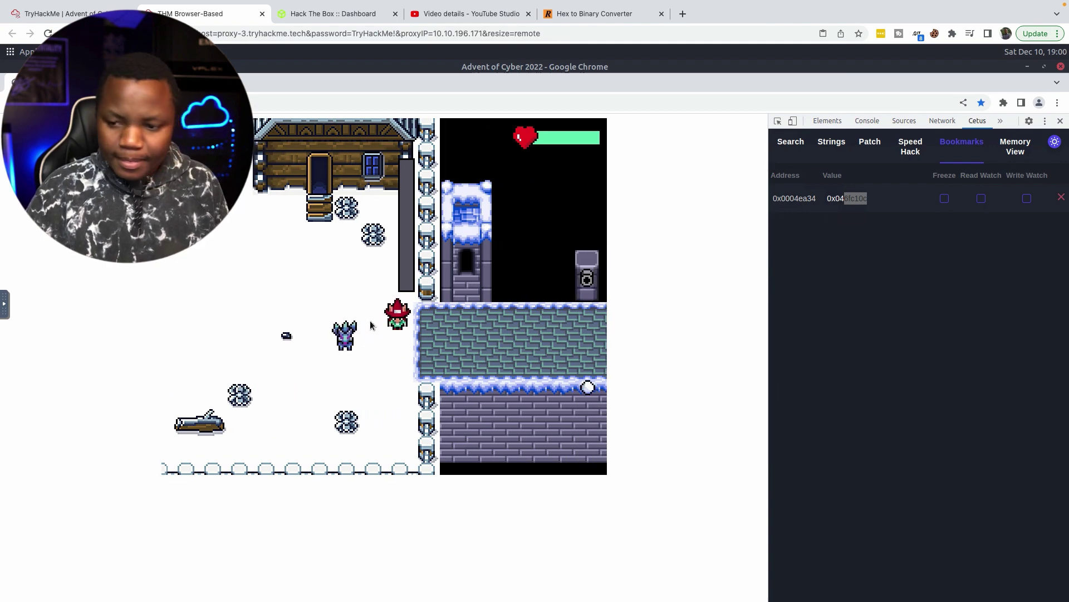
Walk onto the bridge and advance through the ElfMcElf and Bandit Yeti dialogue.
key("Right")
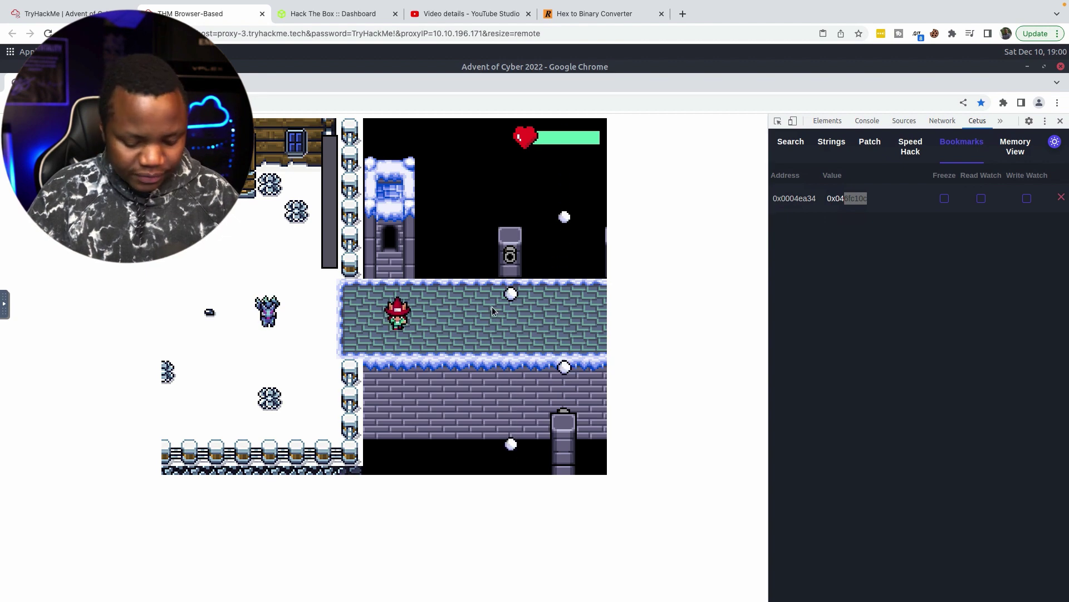
key("Right")
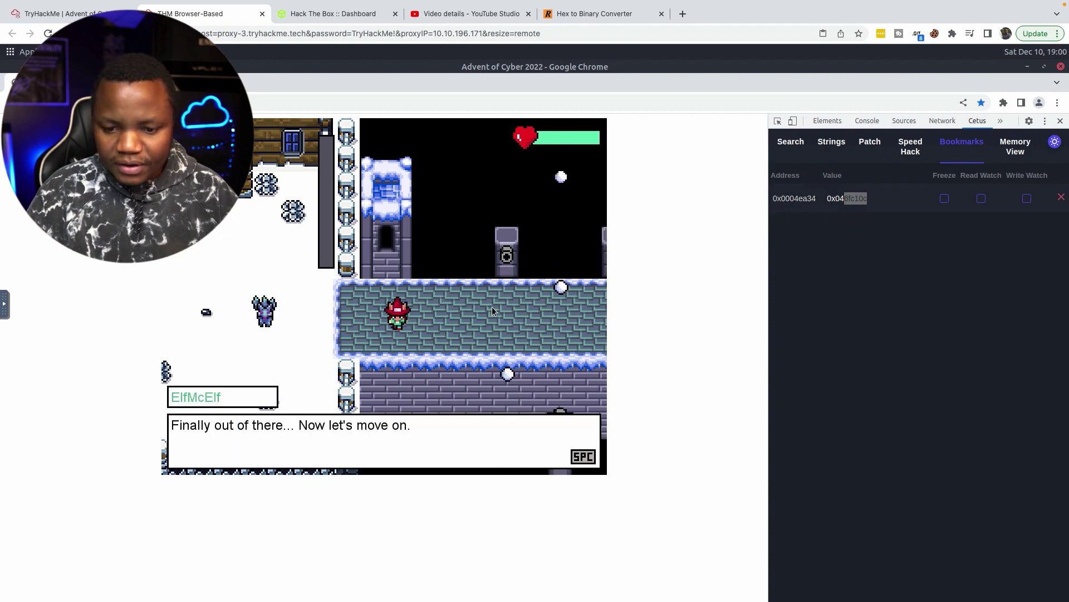
key("space")
key("space")
key("space")
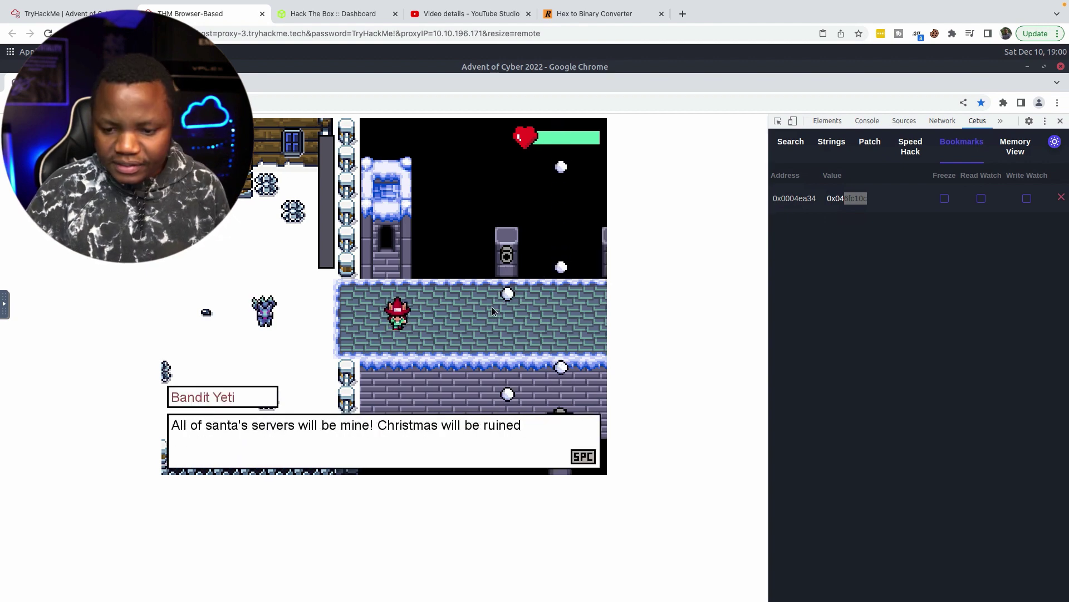
Try to cross the bridge through the flying snowballs.
key("Right")
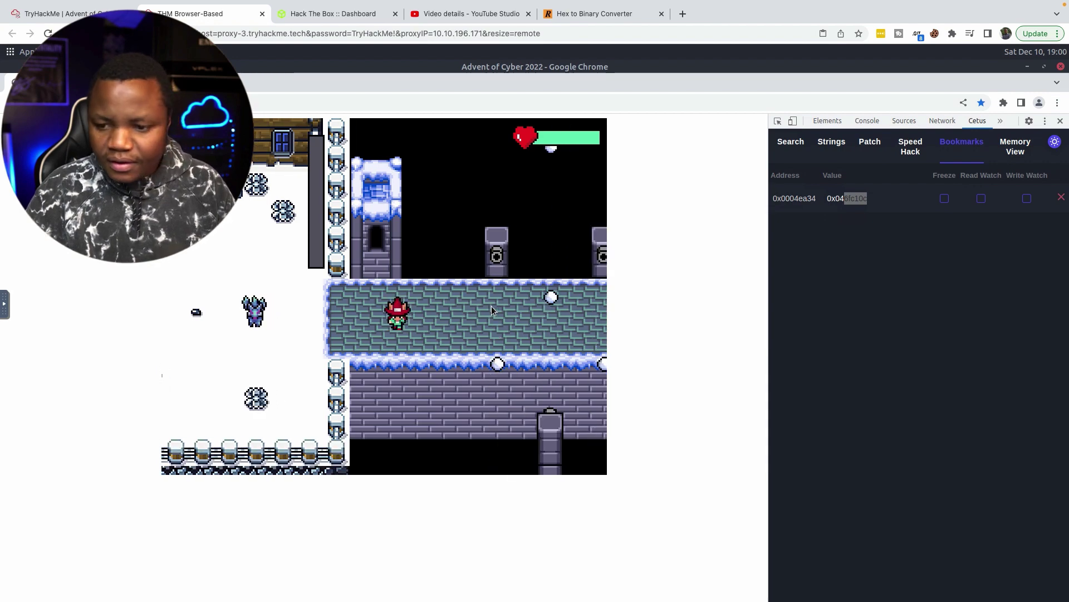
key("Right")
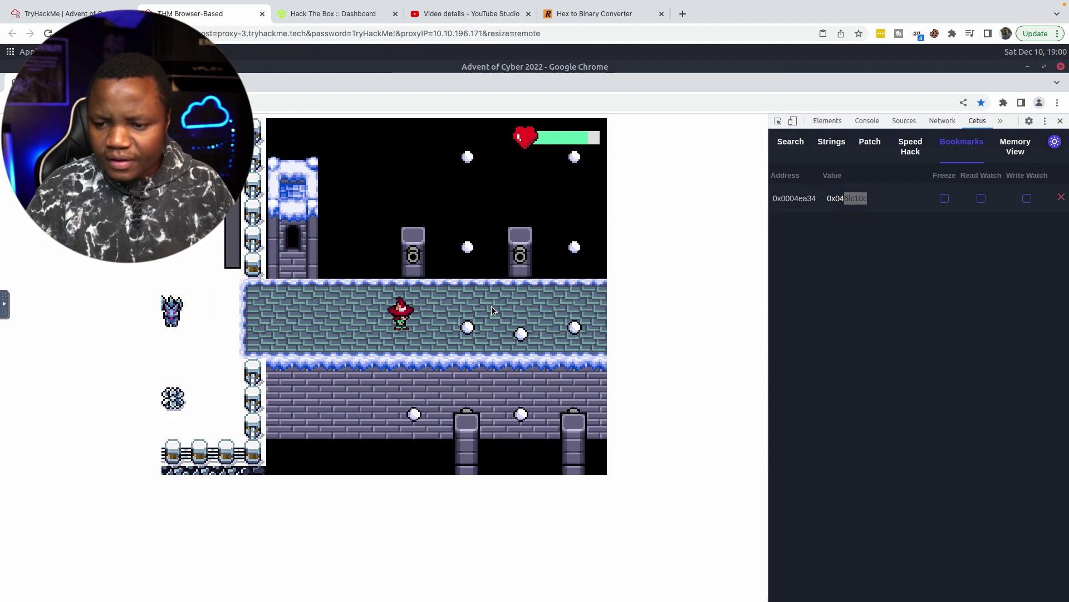
key("Right")
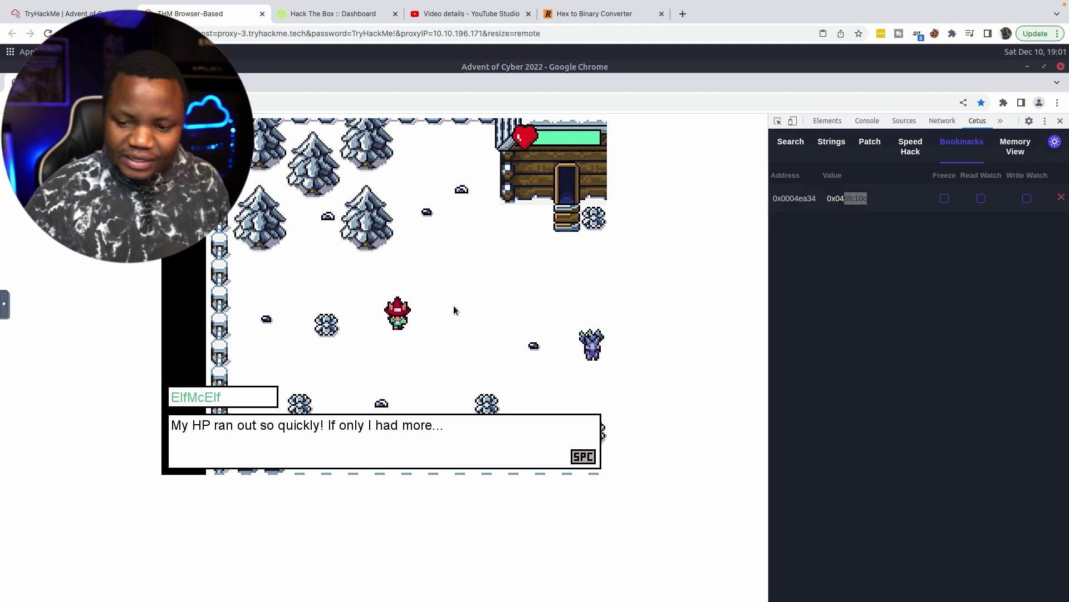
Dismiss the message about HP running out and walk past the guard back onto the start of the bridge.
key("space")
key("Right")
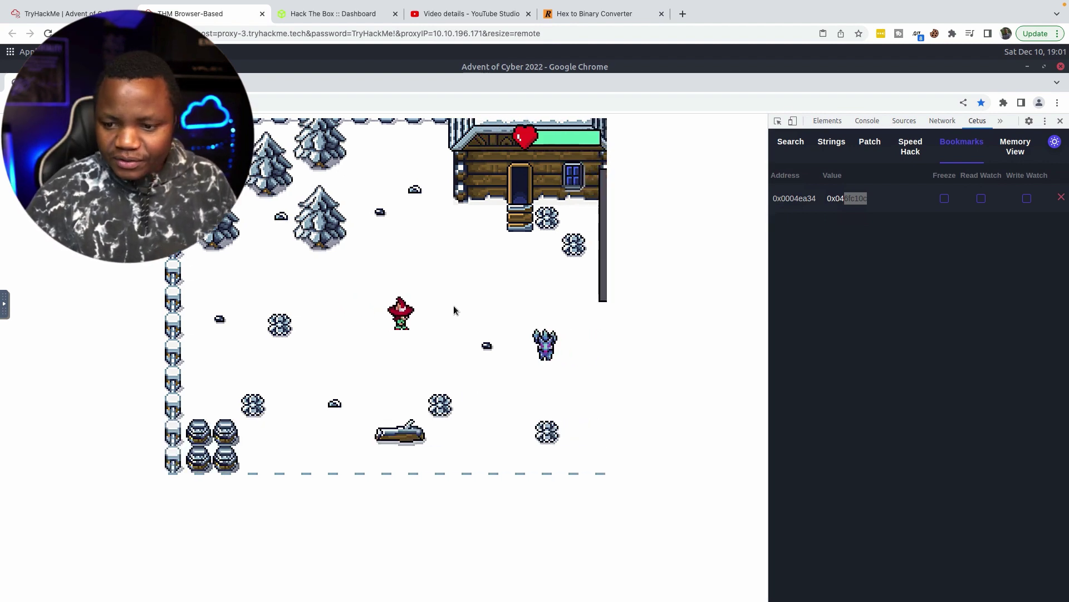
key("Right")
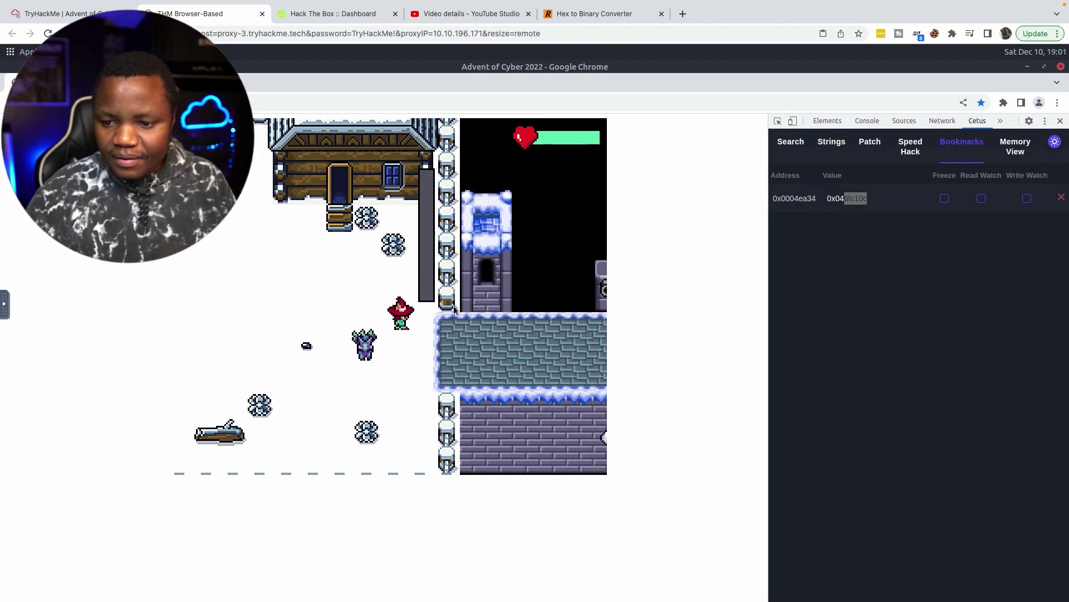
key("Down")
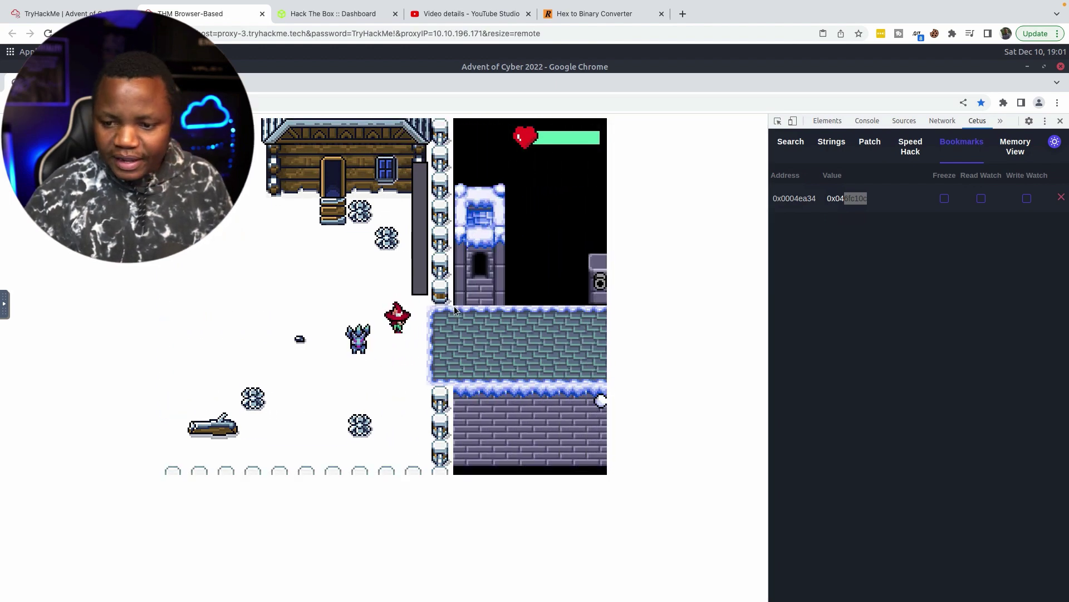
key("Right")
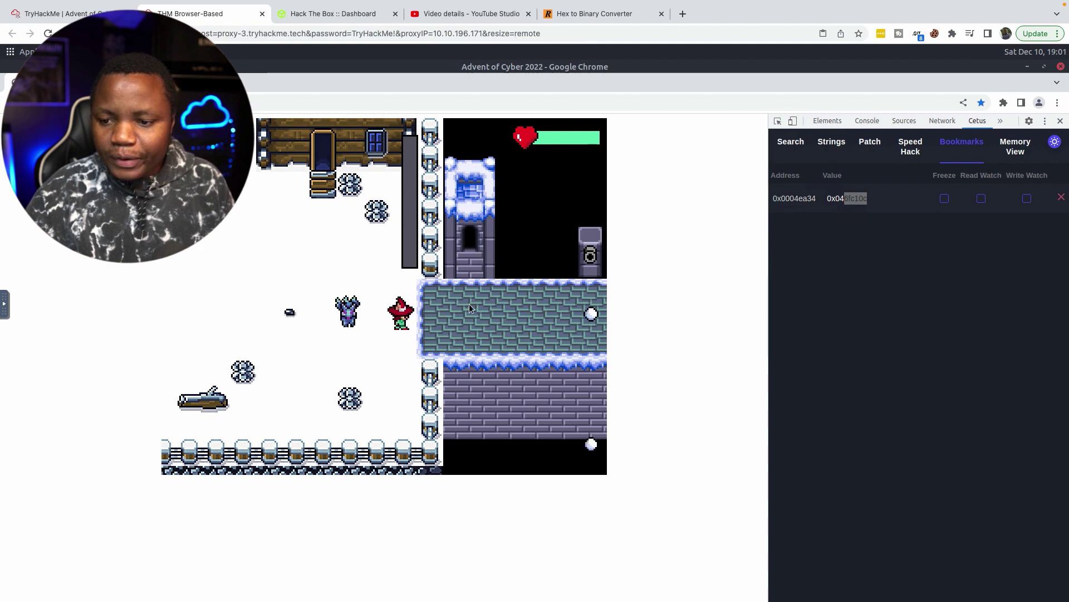
key("Right")
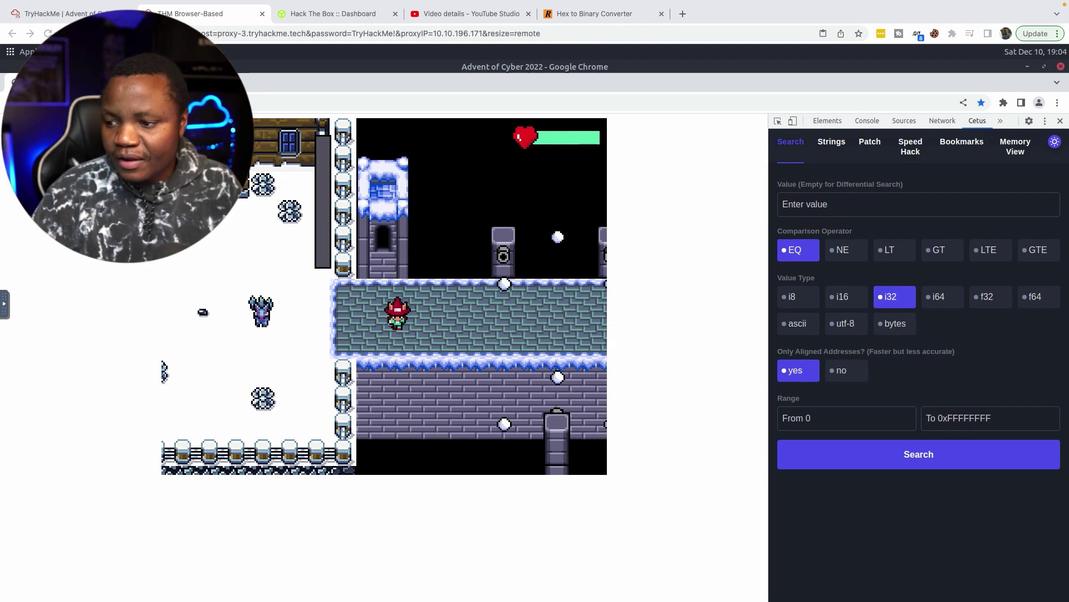
Run an empty-value EQ search for i32 values in Cetus, and lose some health to the snowballs before stepping back.
left_click(794, 207)
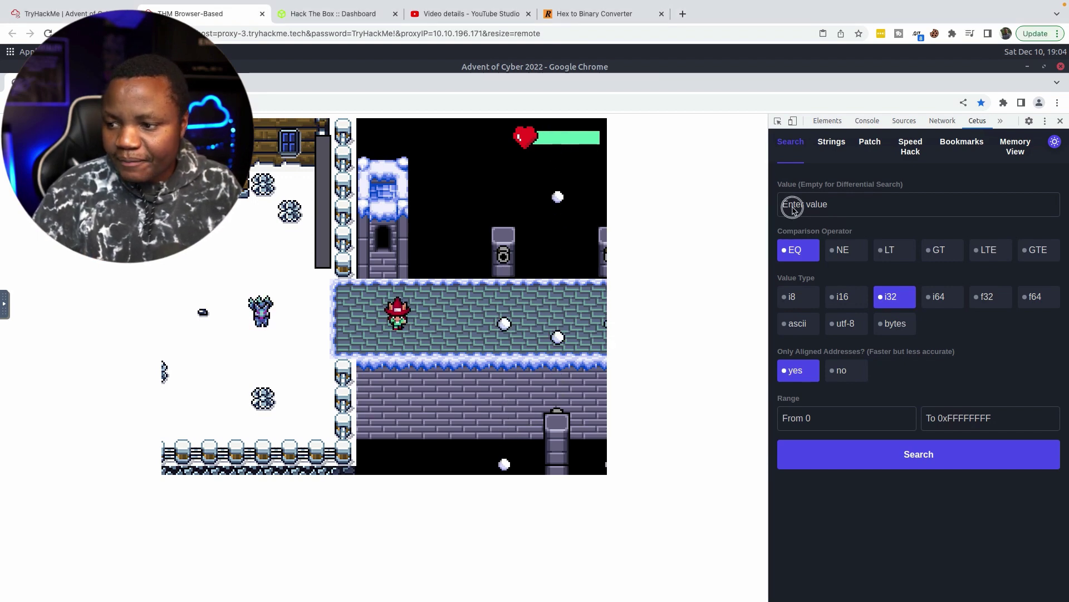
left_click(889, 457)
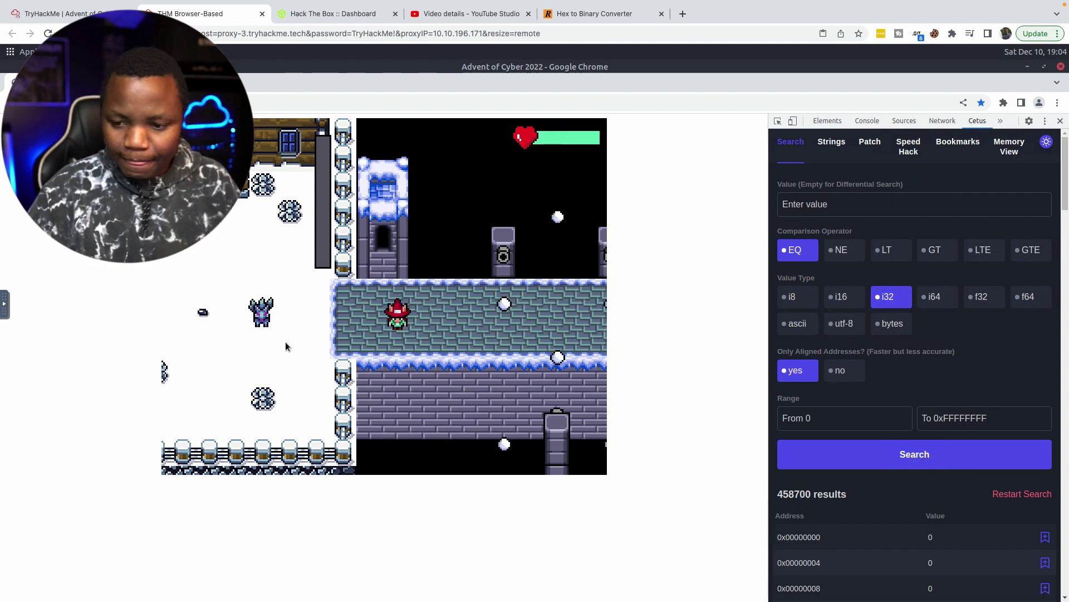
key("Right")
key("Left")
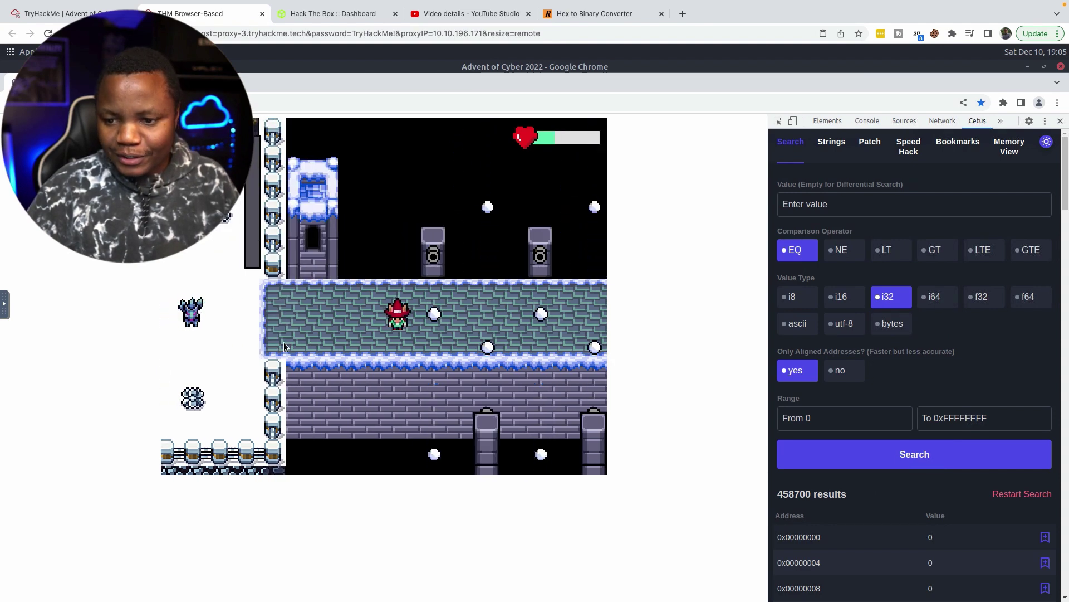
key("Left")
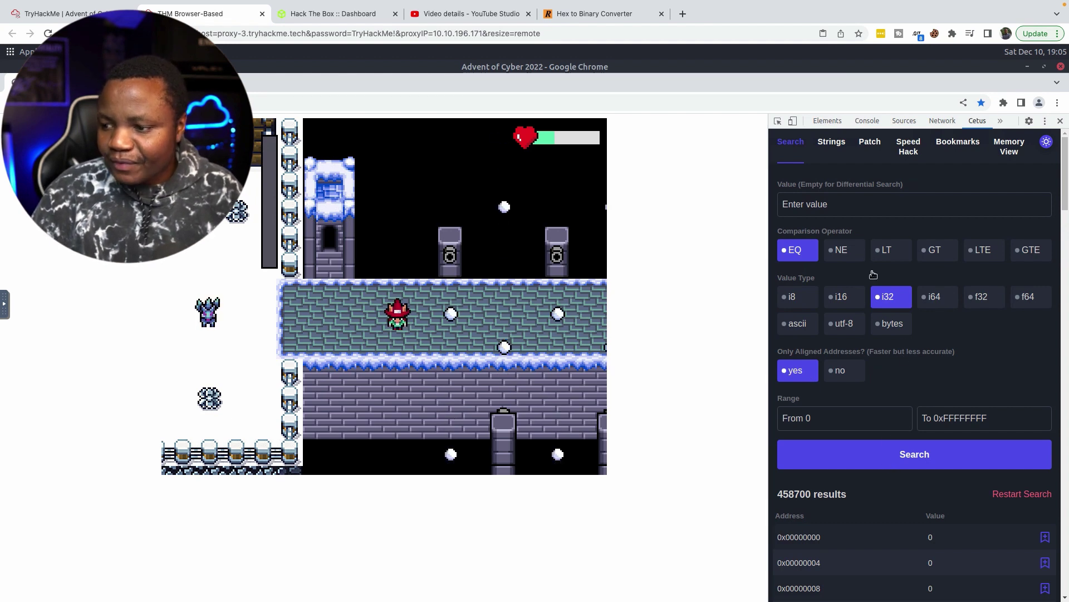
Search for decreased values with the LT operator, take more snowball damage, and repeat the LT search to narrow the results.
left_click(886, 252)
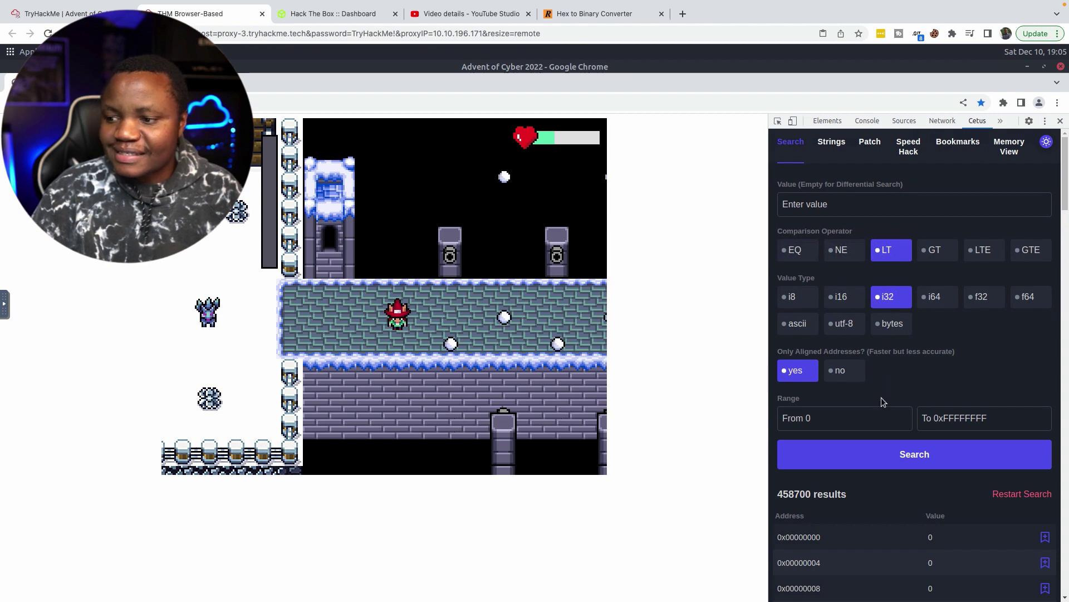
left_click(897, 458)
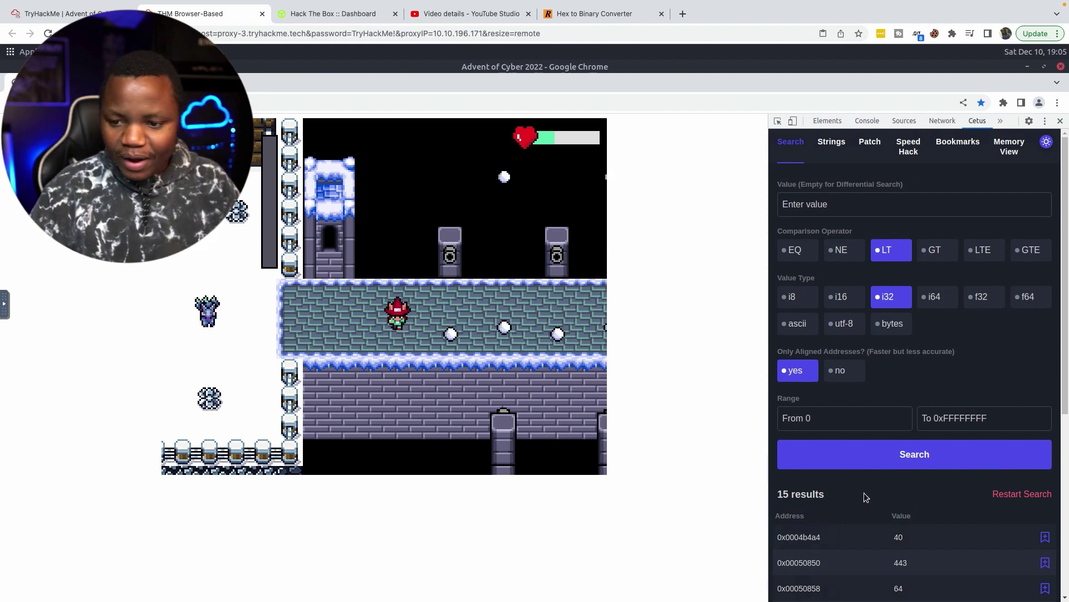
left_click(238, 328)
key("Right")
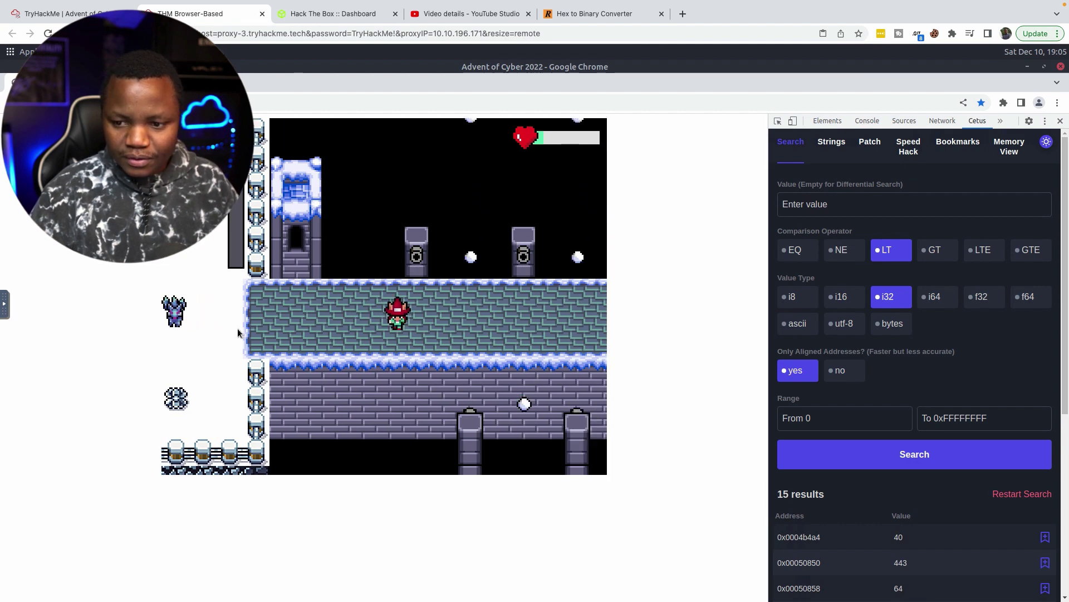
key("Left")
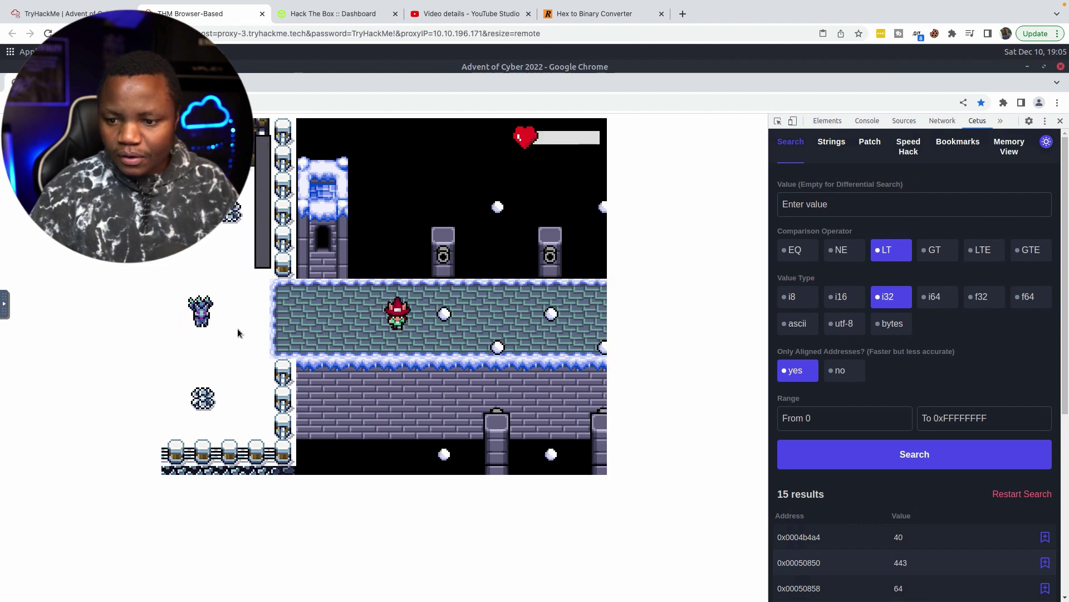
left_click(887, 456)
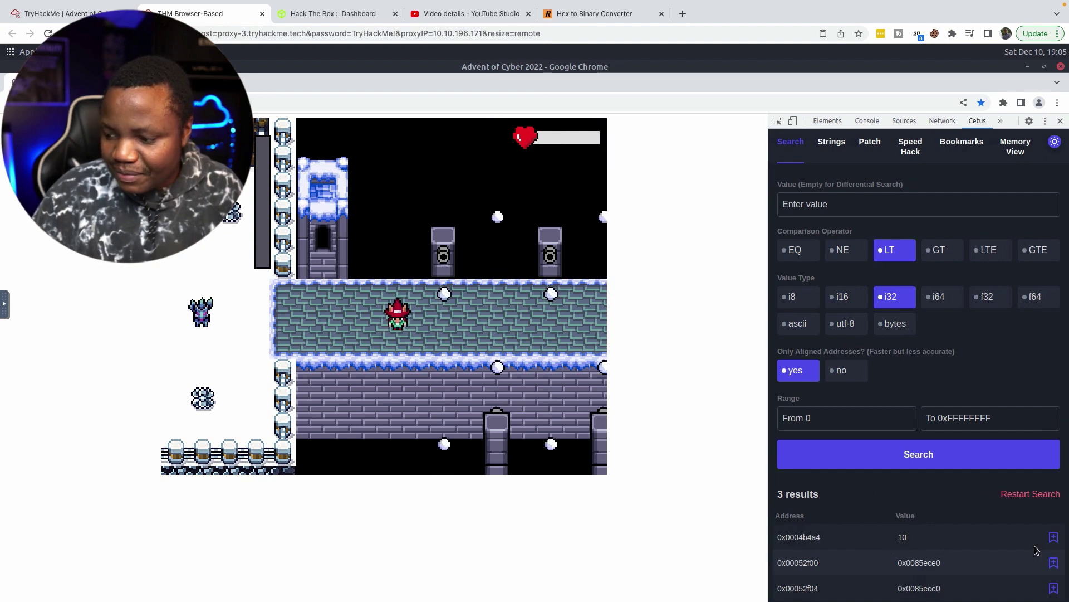
Bookmark memory address 0x0004b4a4 and watch its value in the bookmarks while moving into the snowballs.
left_click(1054, 537)
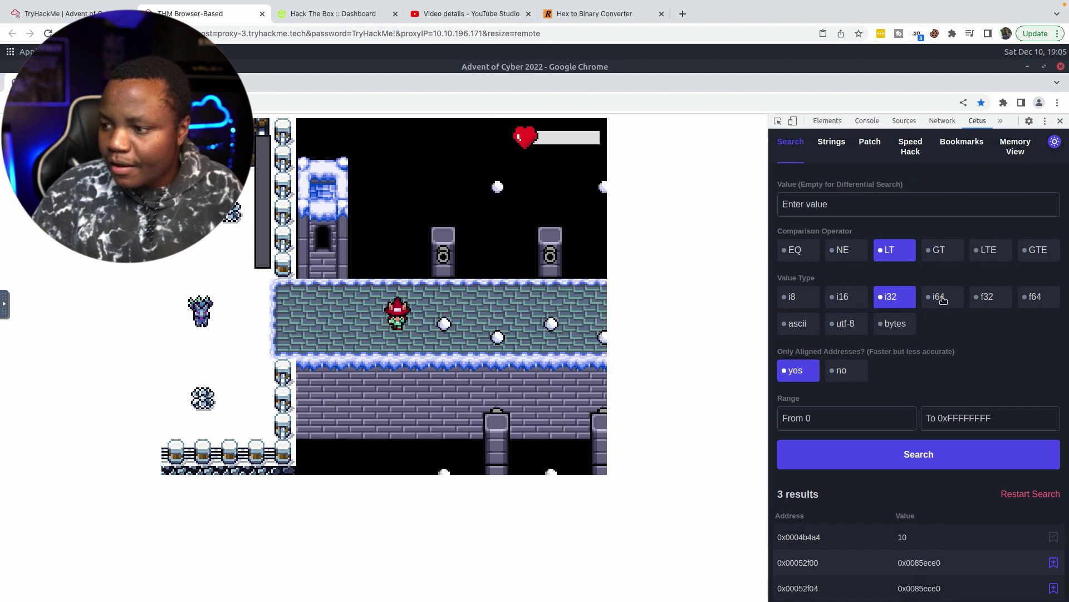
left_click(959, 146)
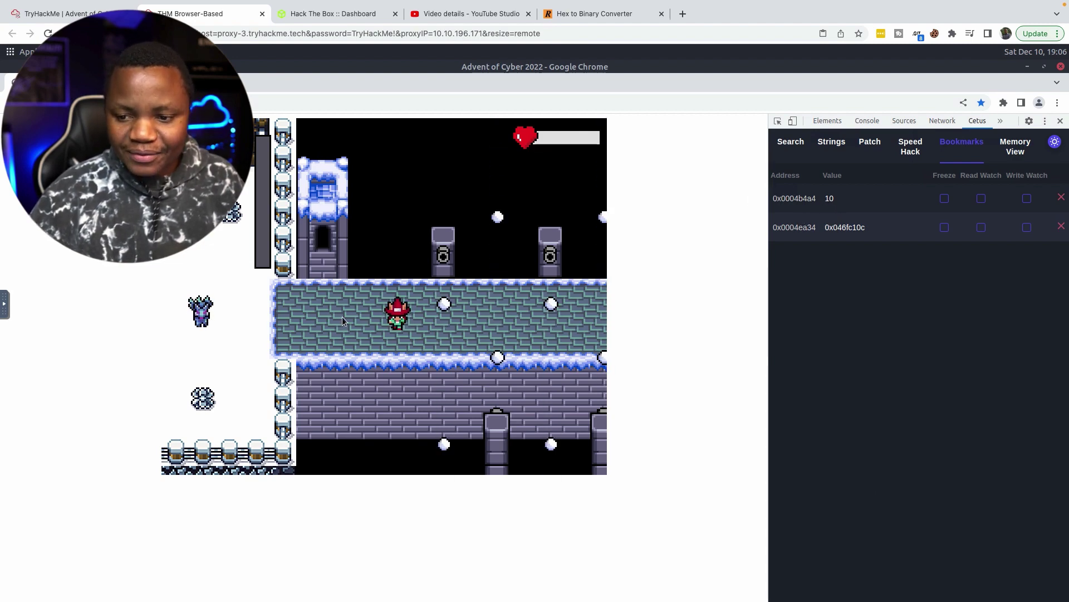
key("Right")
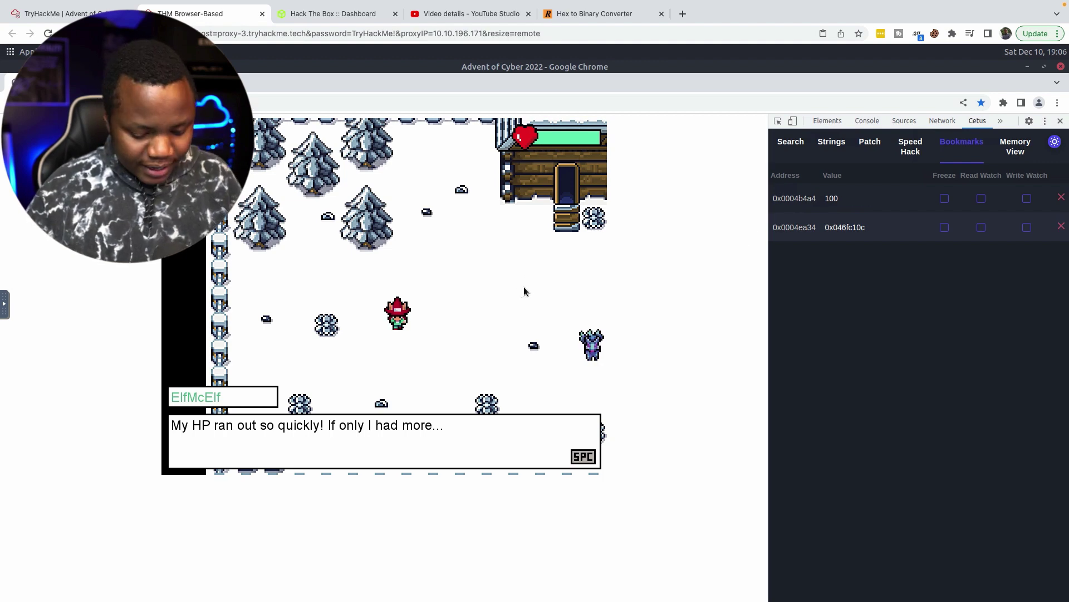
Dismiss the HP message and walk the elf past the guard to the bridge entrance.
key("space")
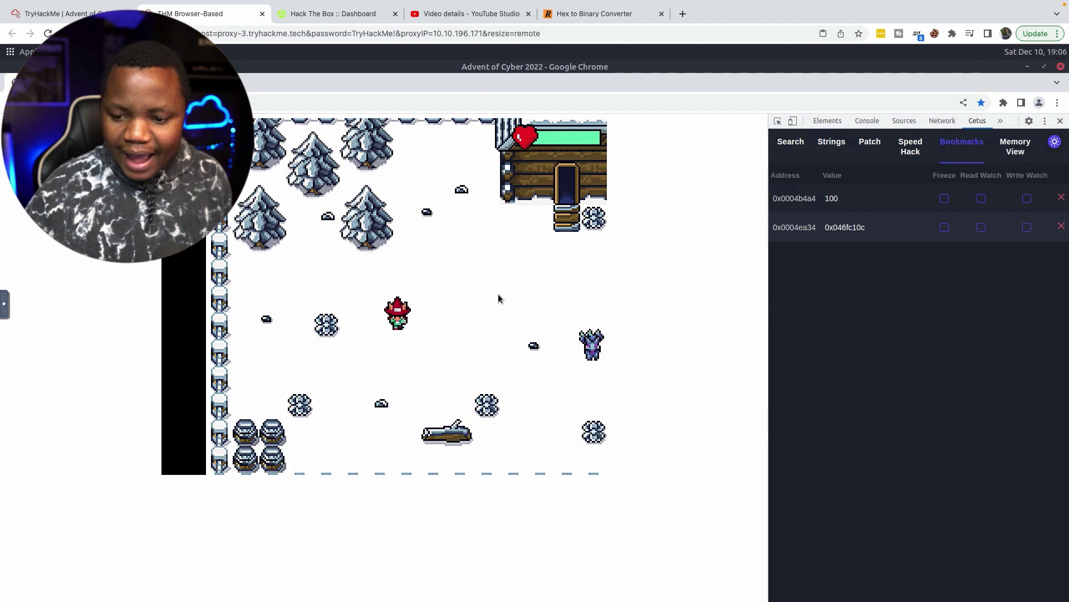
key("Right")
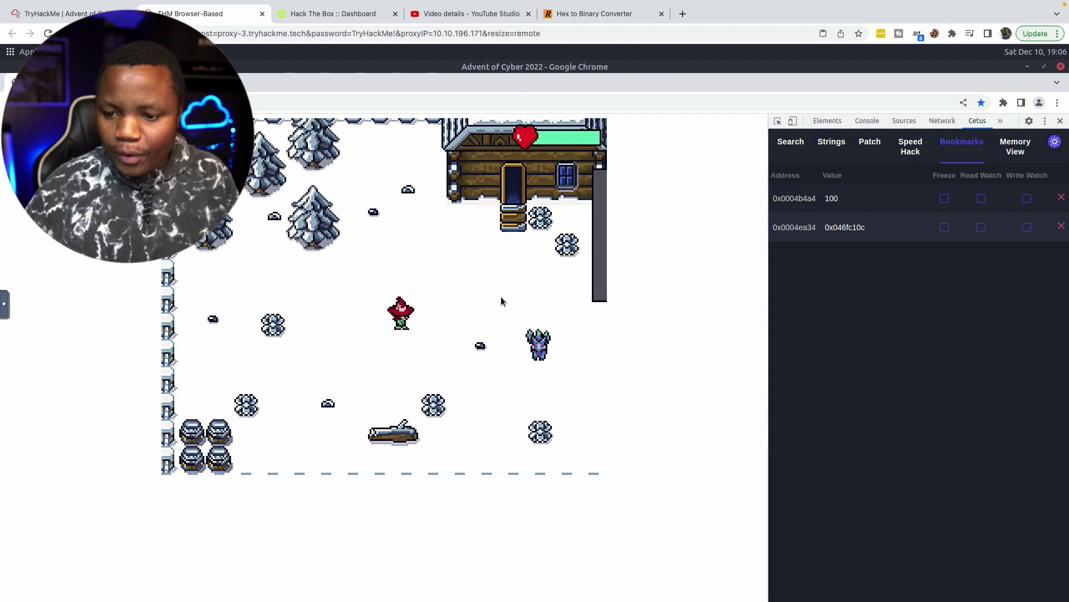
key("Right")
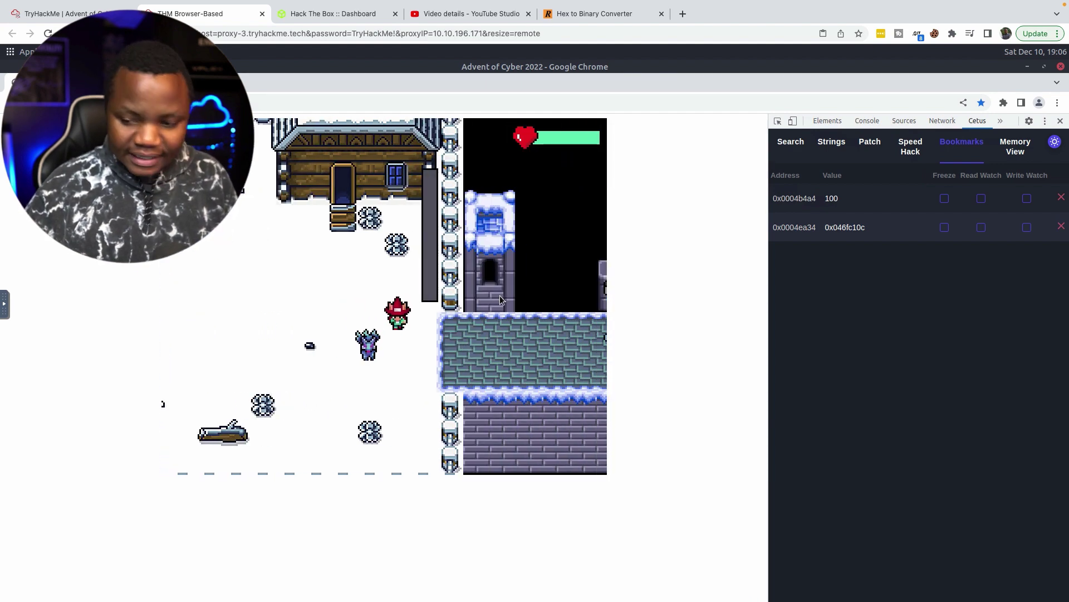
Try to walk the elf across the bridge through the snowballs.
key("Down")
key("Right")
key("Right")
key("Right")
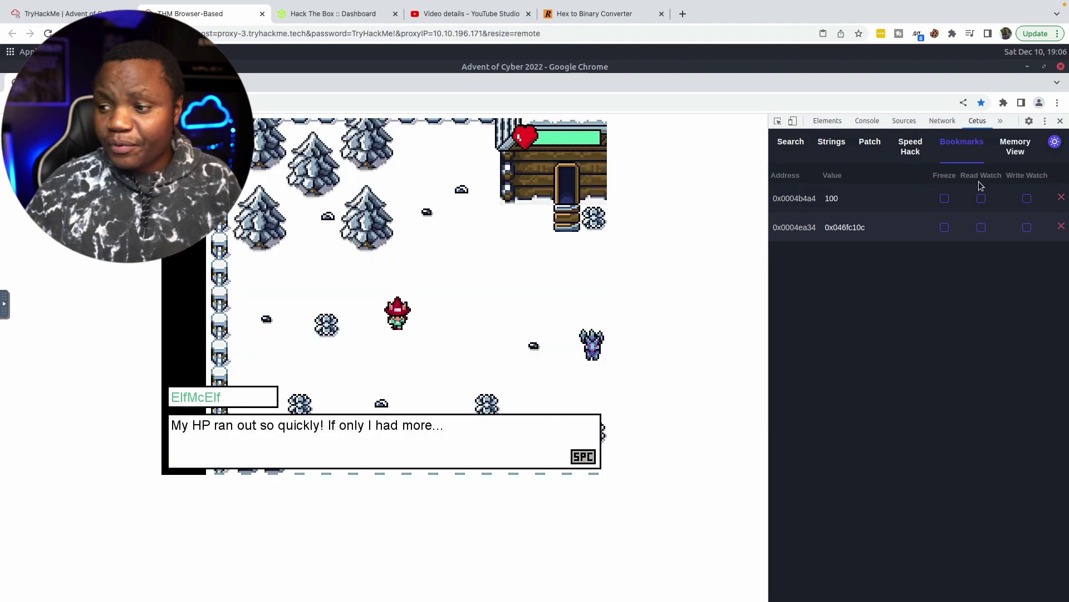
Set the bookmarked health value at address 0x0004b4a4 to 9568.
double_click(839, 199)
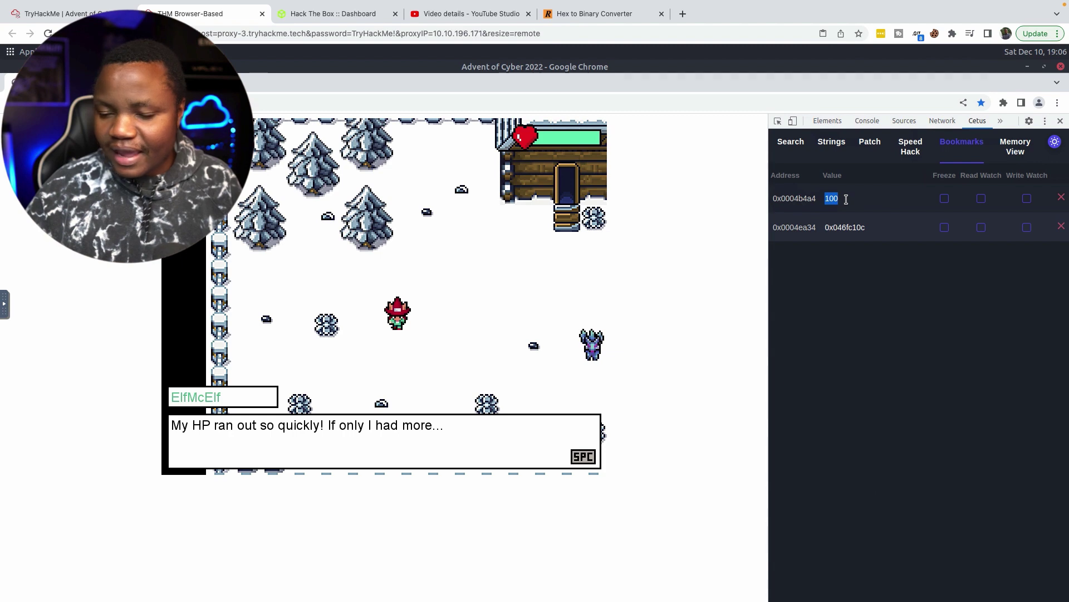
key("BackSpace")
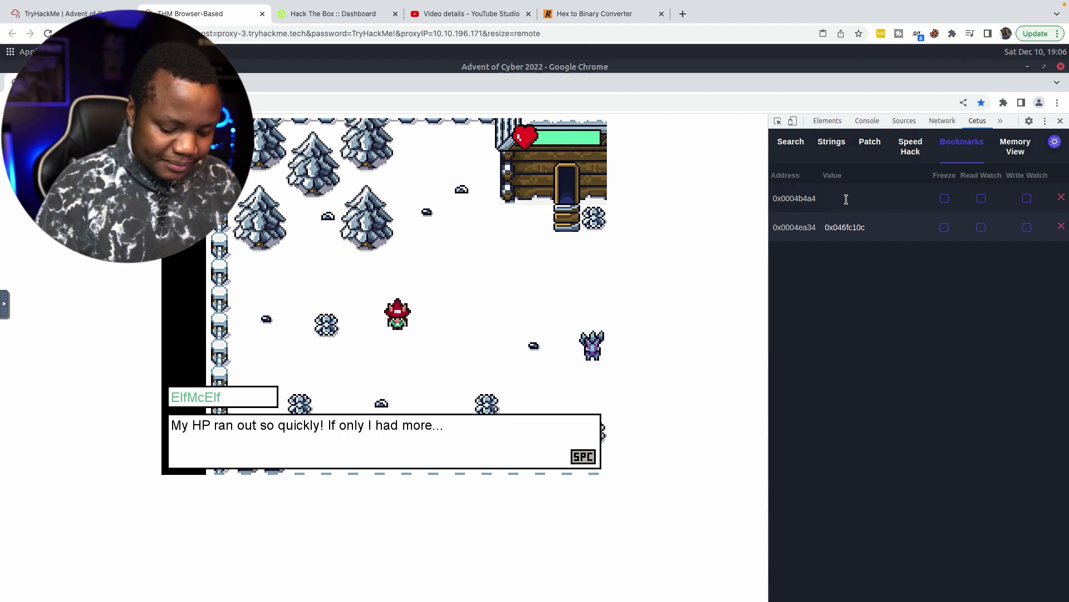
type("95")
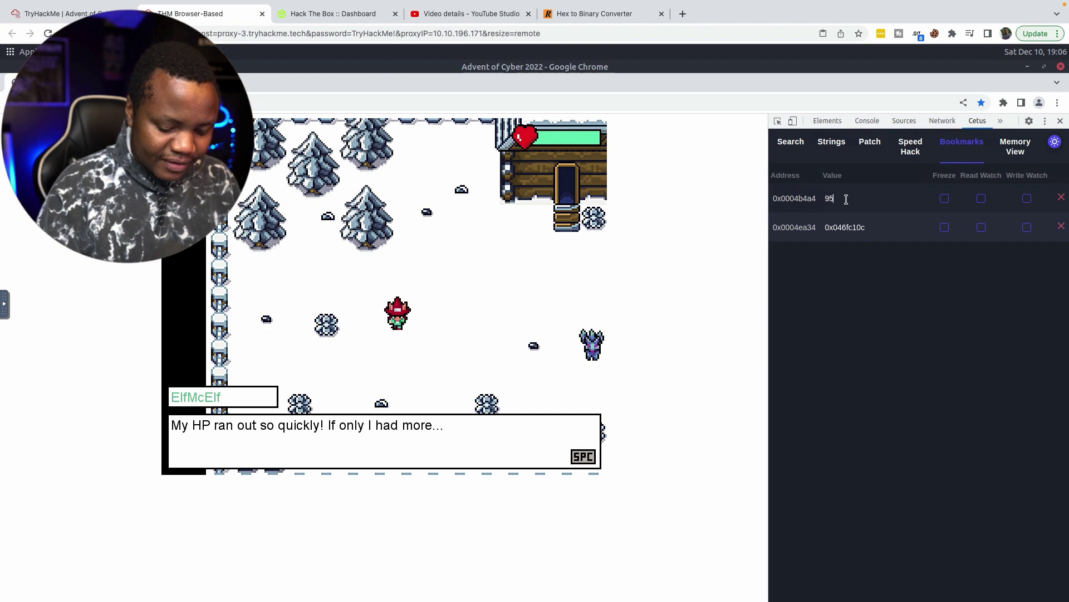
type("68")
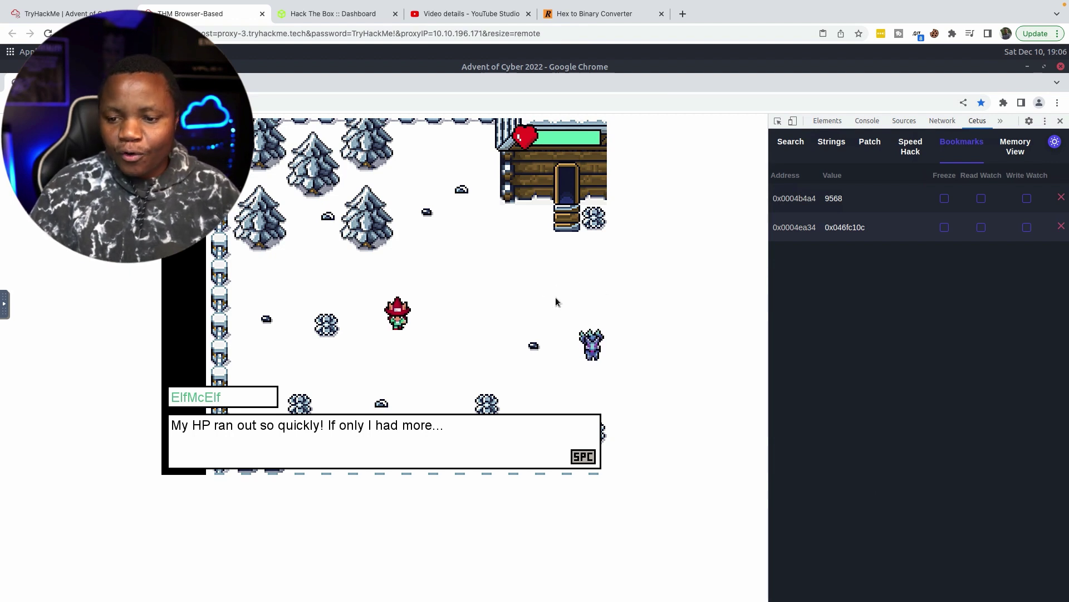
Dismiss the HP message and walk the elf past the guard onto the start of the bridge.
key("space")
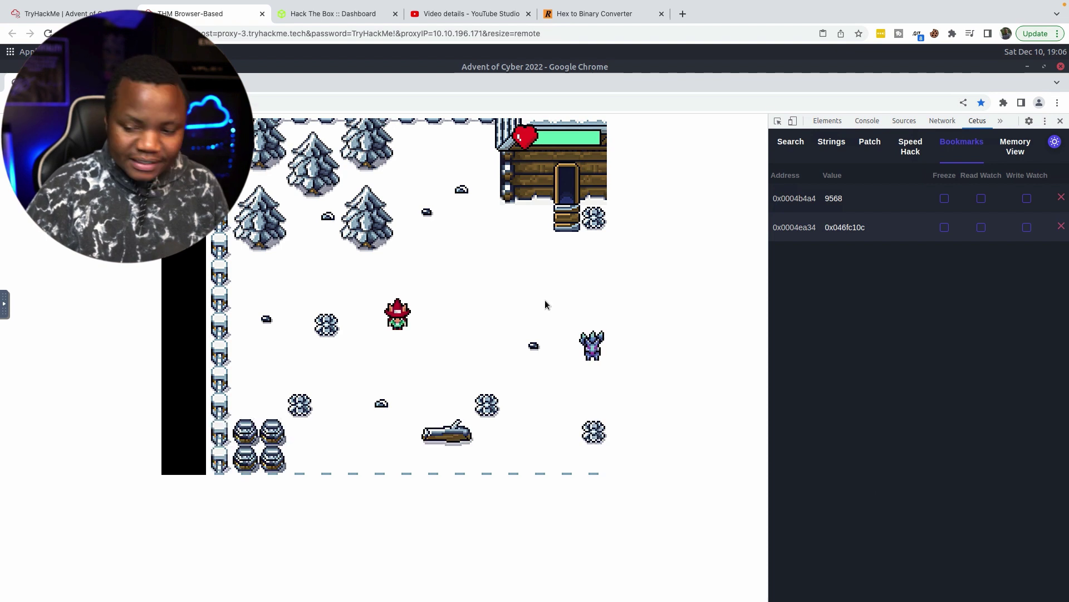
key("Right")
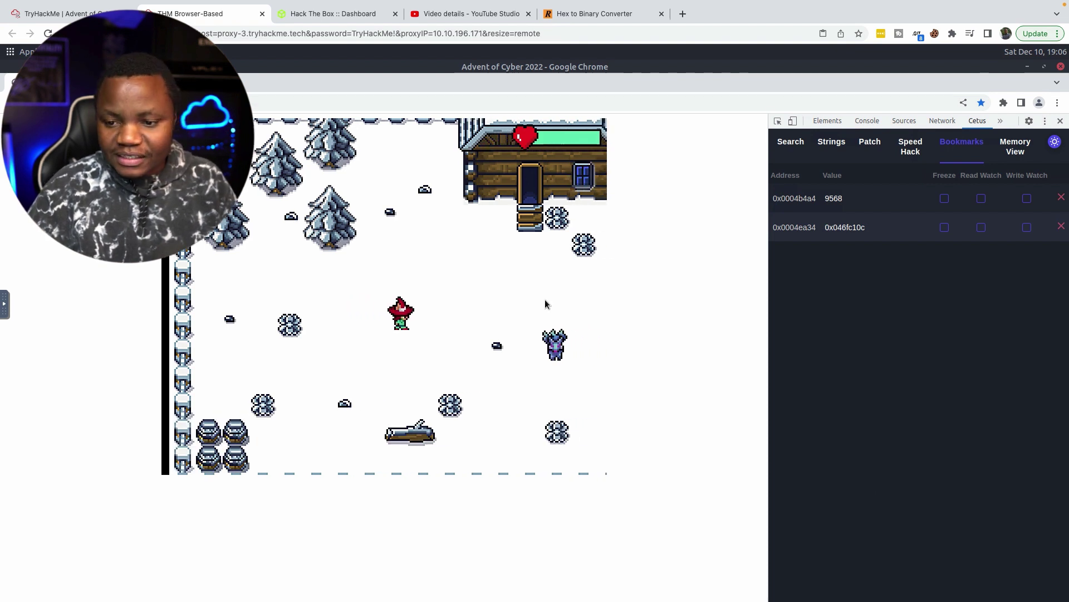
key("Right")
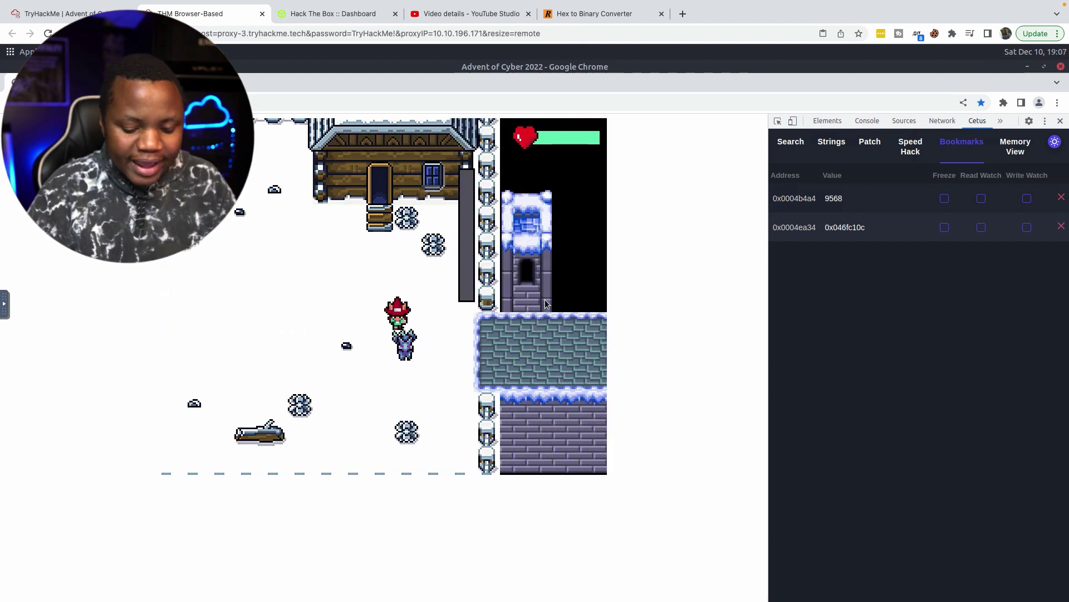
key("Right")
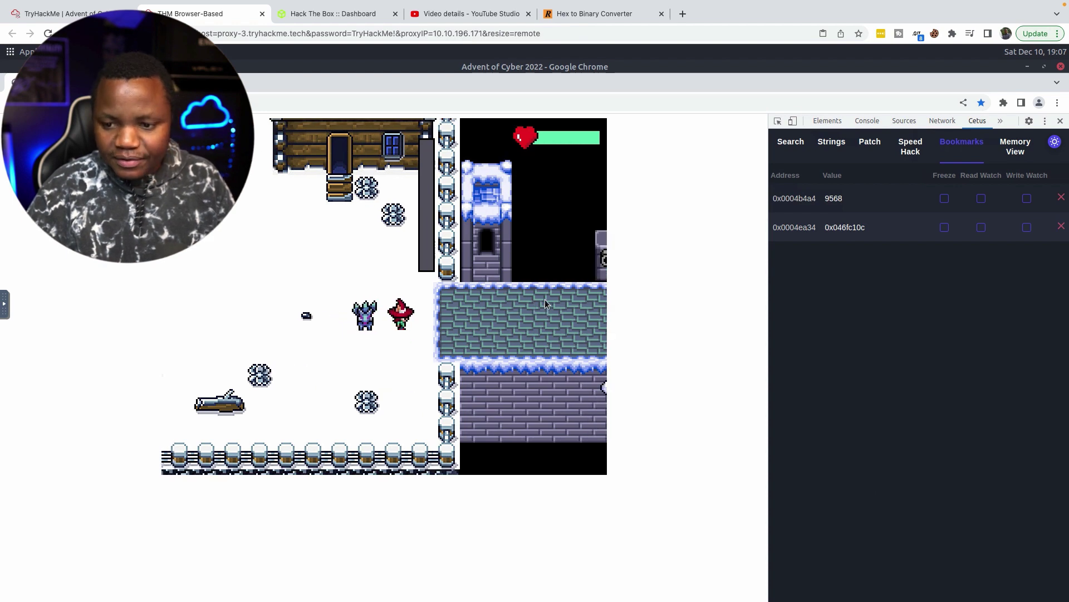
key("Right")
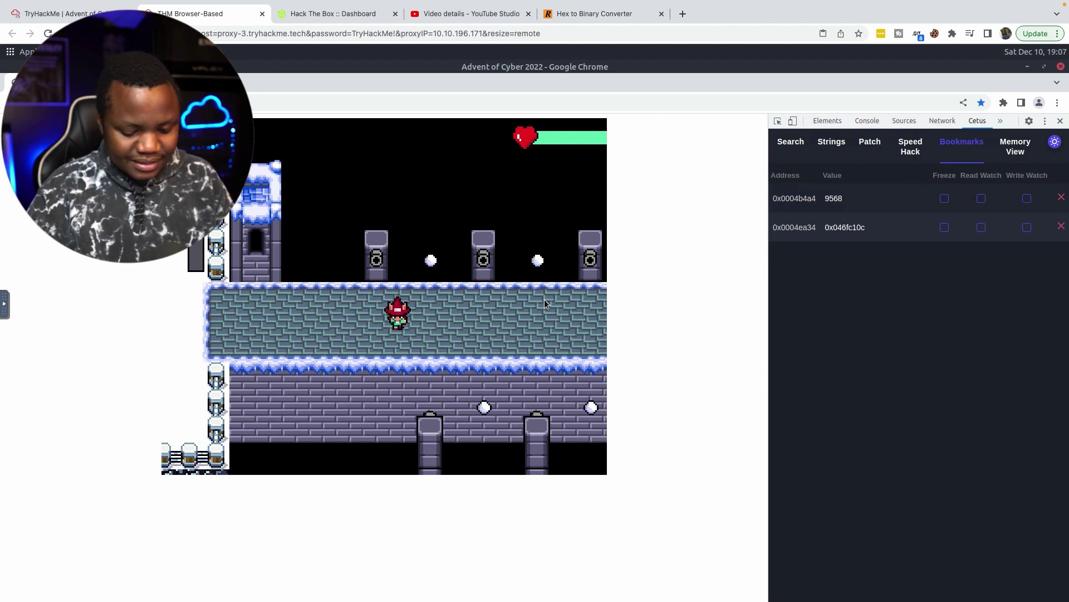
Cross the bridge through the snowballs to the Bandit Yeti and advance through his ultimate spell dialogue.
key("Down")
key("Up")
key("Right")
key("Right")
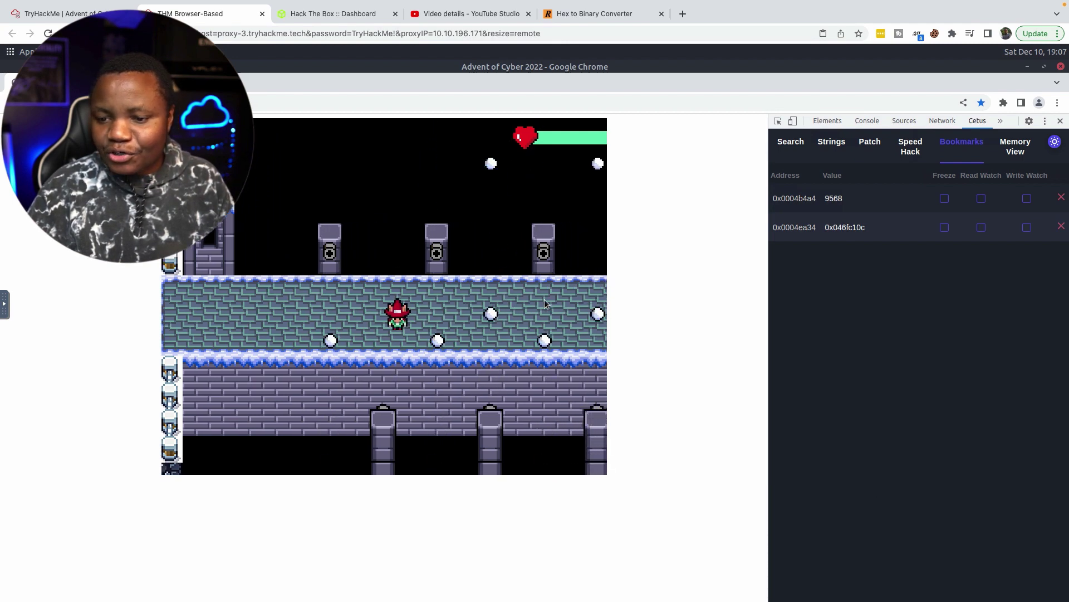
key("Right")
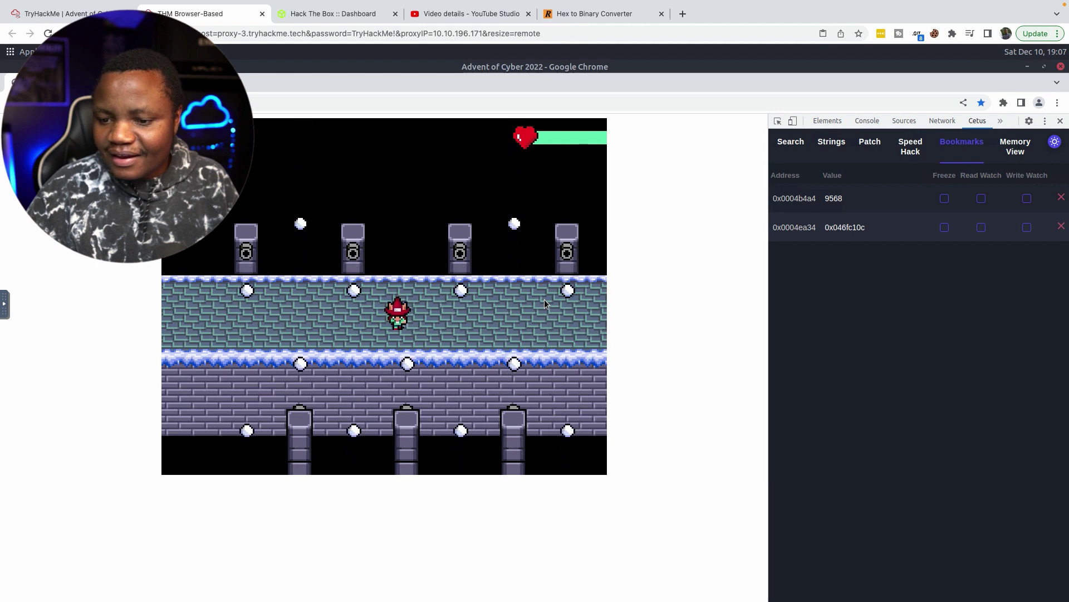
key("Right")
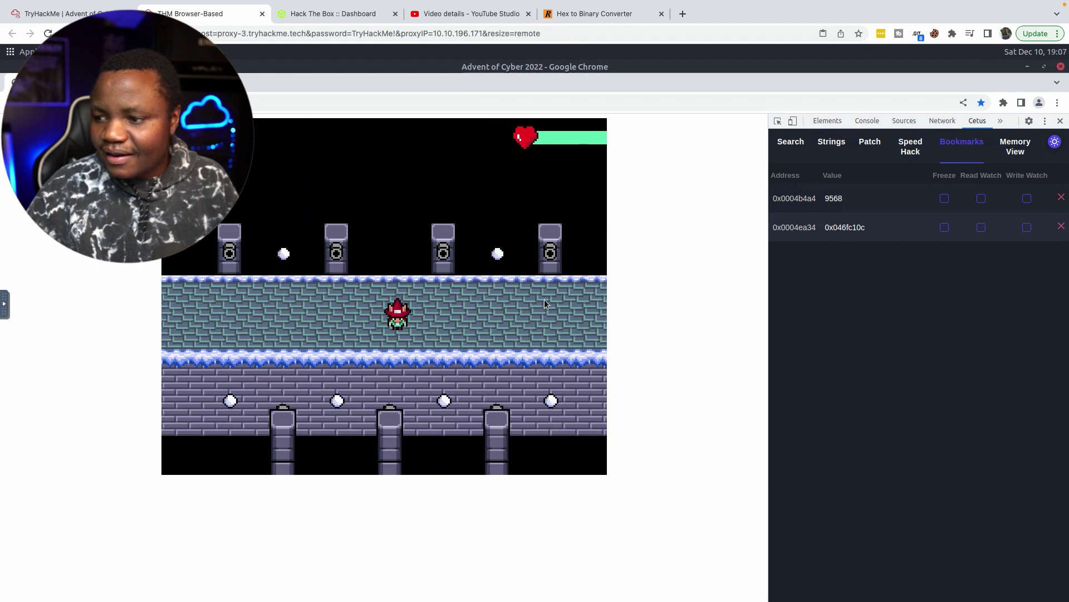
key("Right")
key("Right")
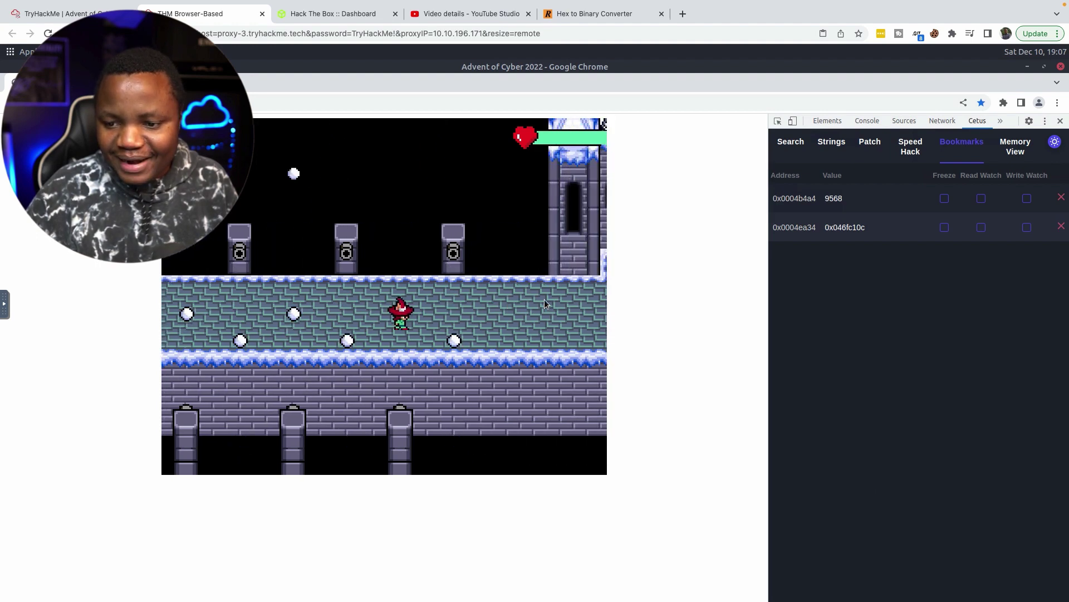
key("Right")
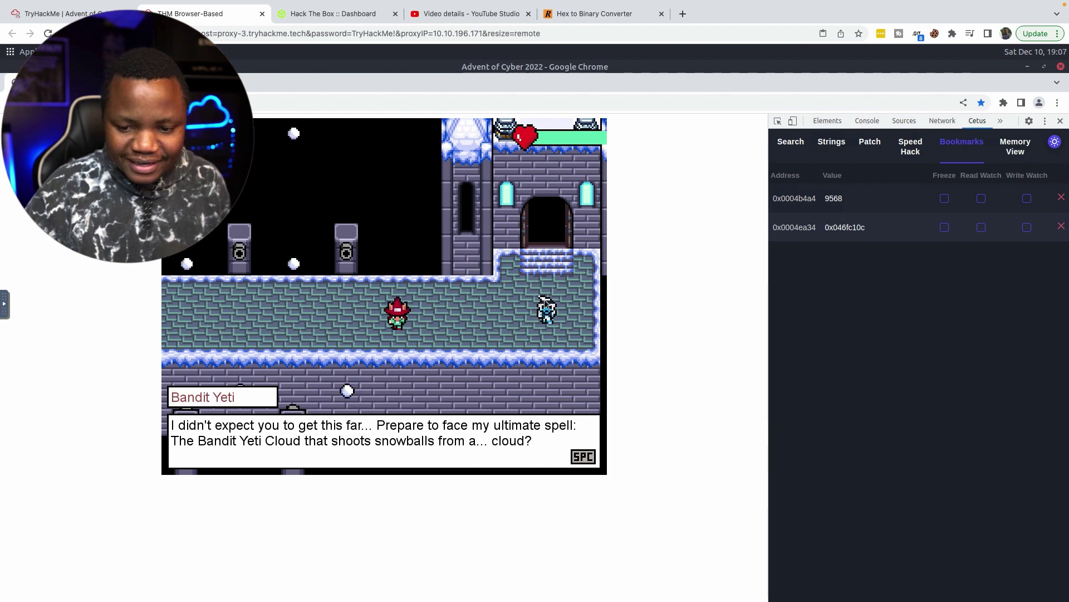
key("space")
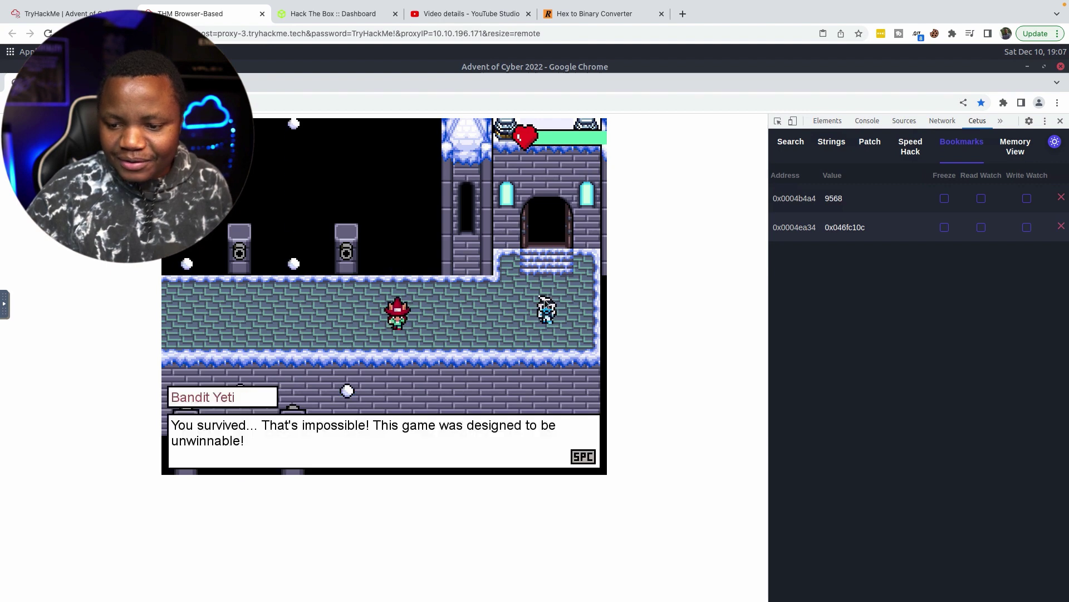
key("space")
Walk the elf up to the Bandit Yeti near the castle steps and advance through their conversation.
key("Right")
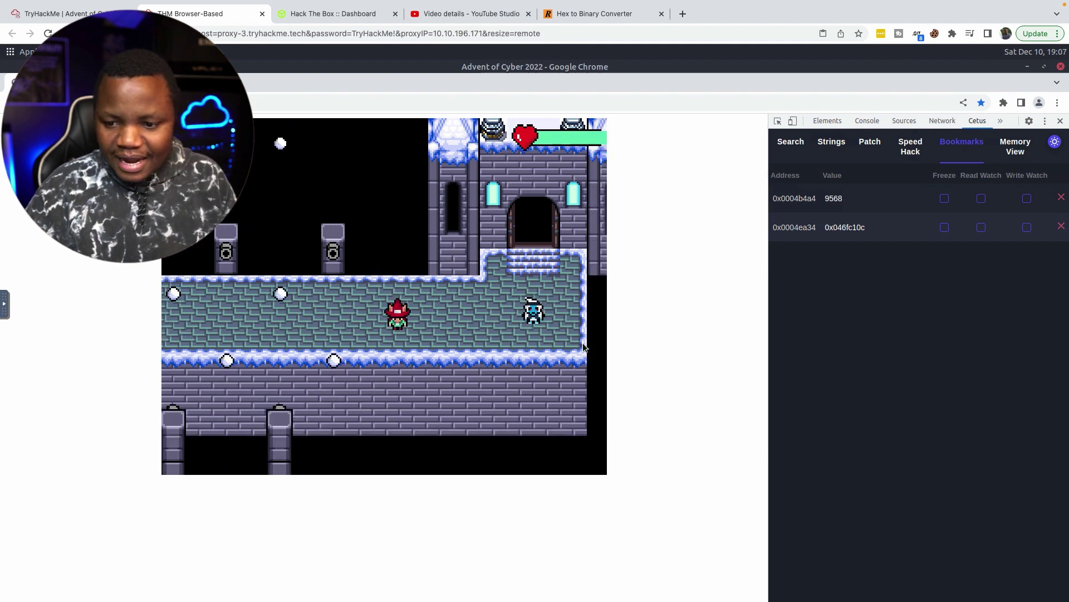
key("Right")
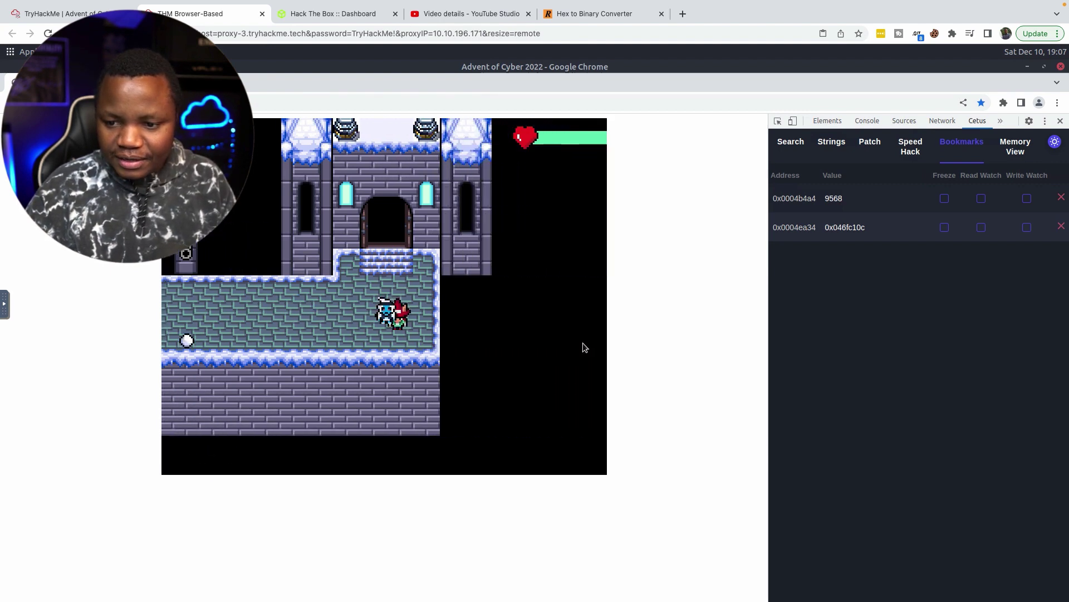
key("Up")
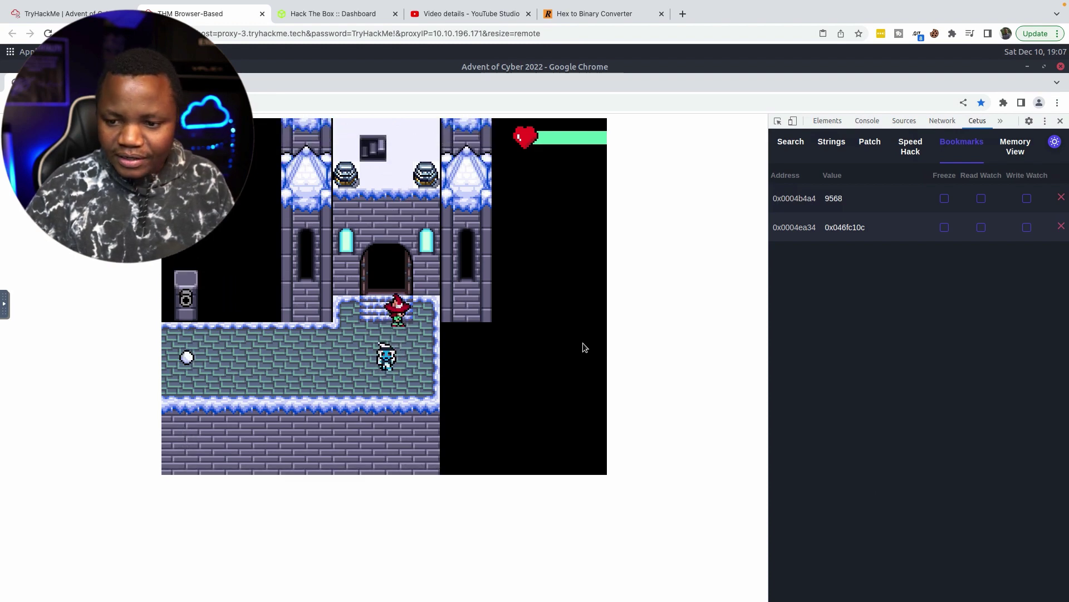
key("Down")
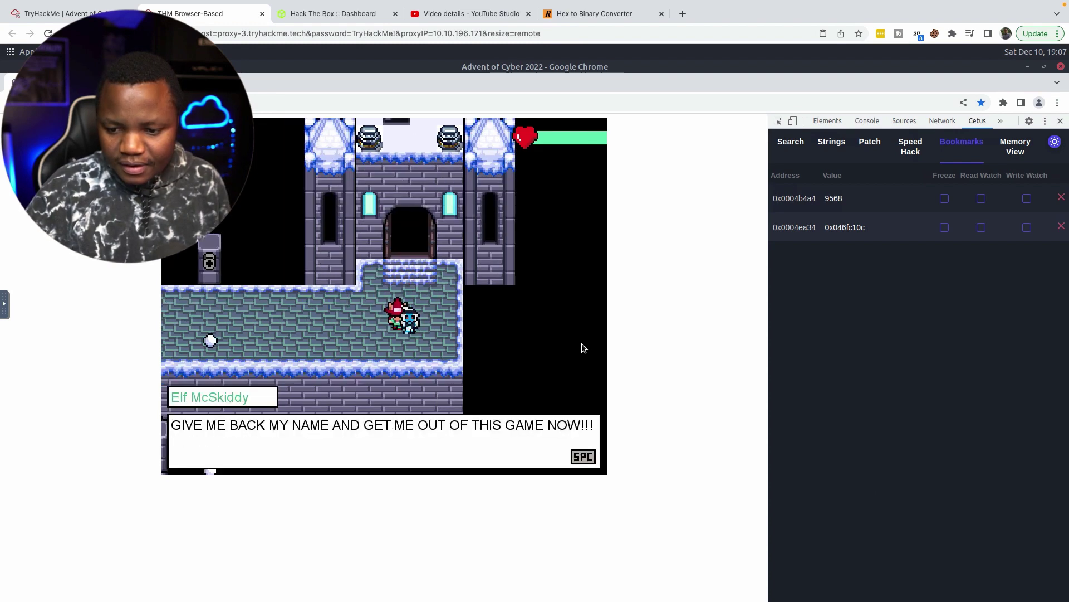
key("space")
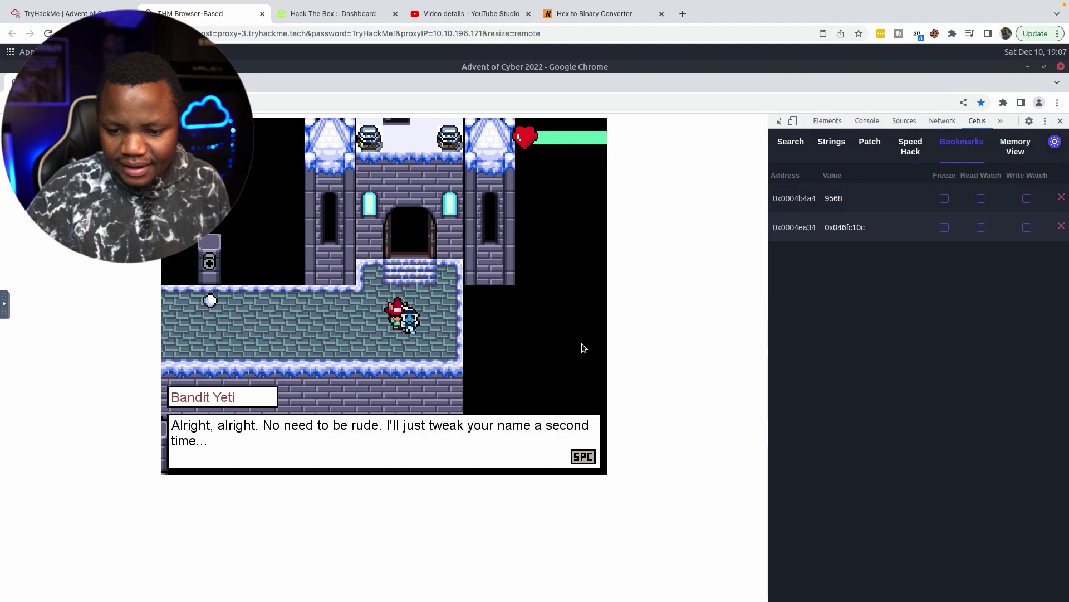
key("space")
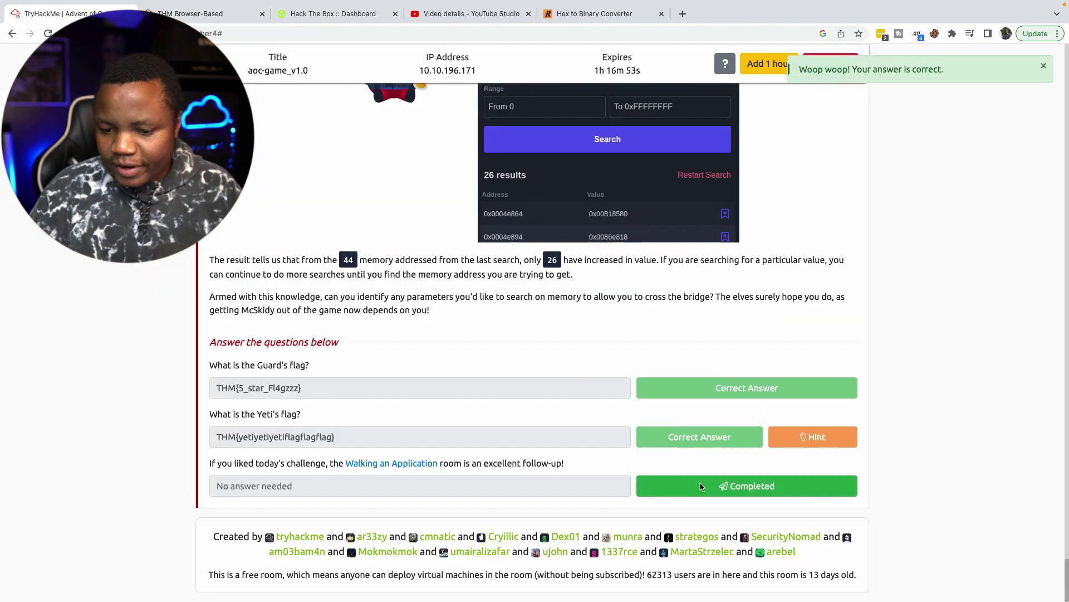
Mark the no-answer follow-up question about the Walking an Application room as completed on the TryHackMe page.
left_click(700, 484)
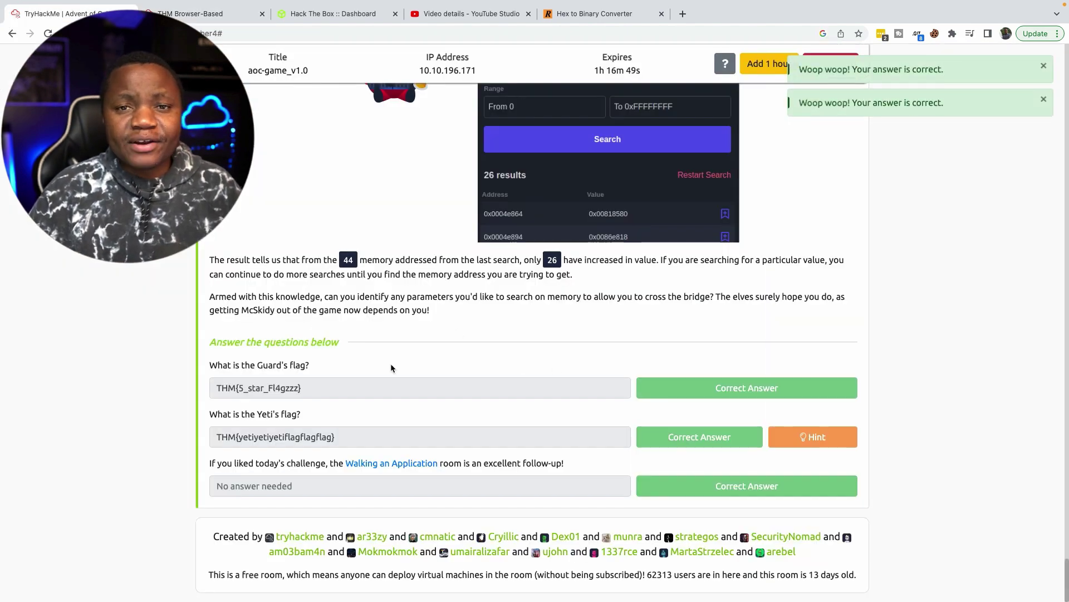
scroll(390, 367, "up", 20)
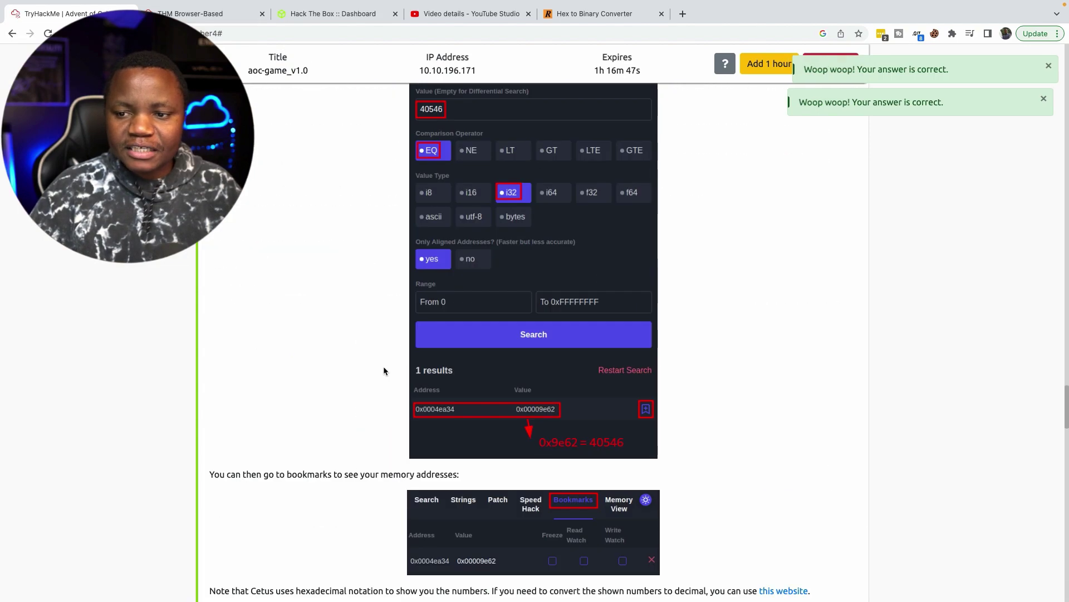
scroll(383, 366, "up", 15)
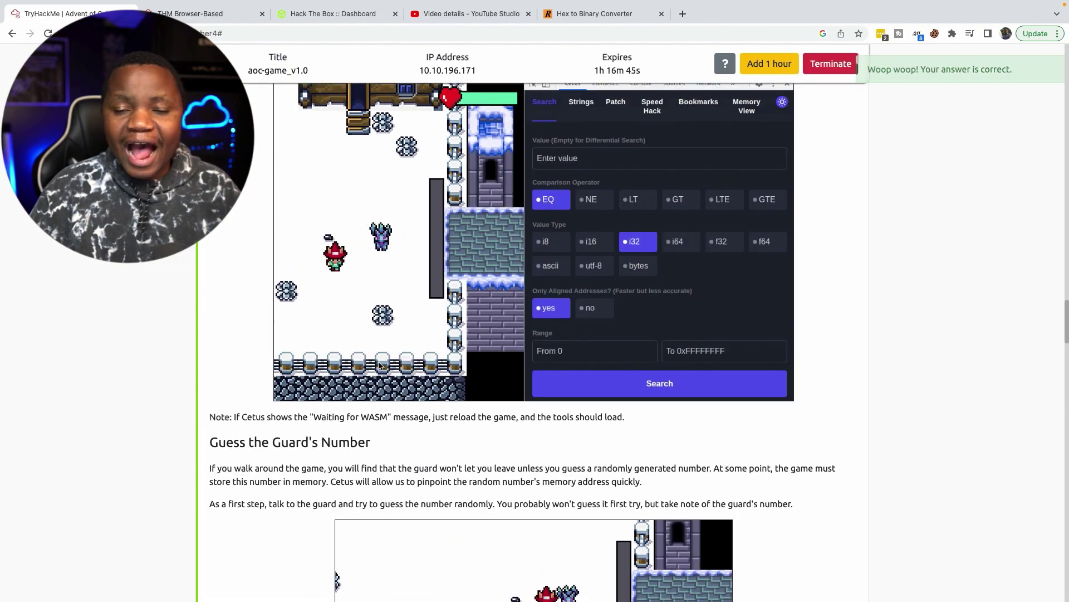
scroll(380, 365, "up", 15)
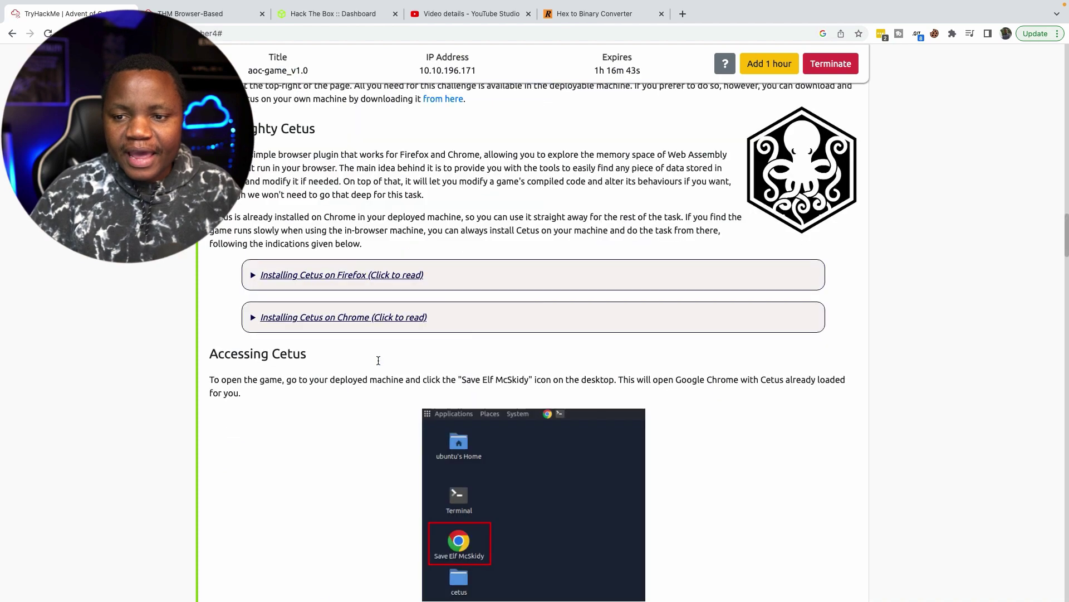
scroll(379, 360, "up", 5)
scroll(378, 359, "down", 2)
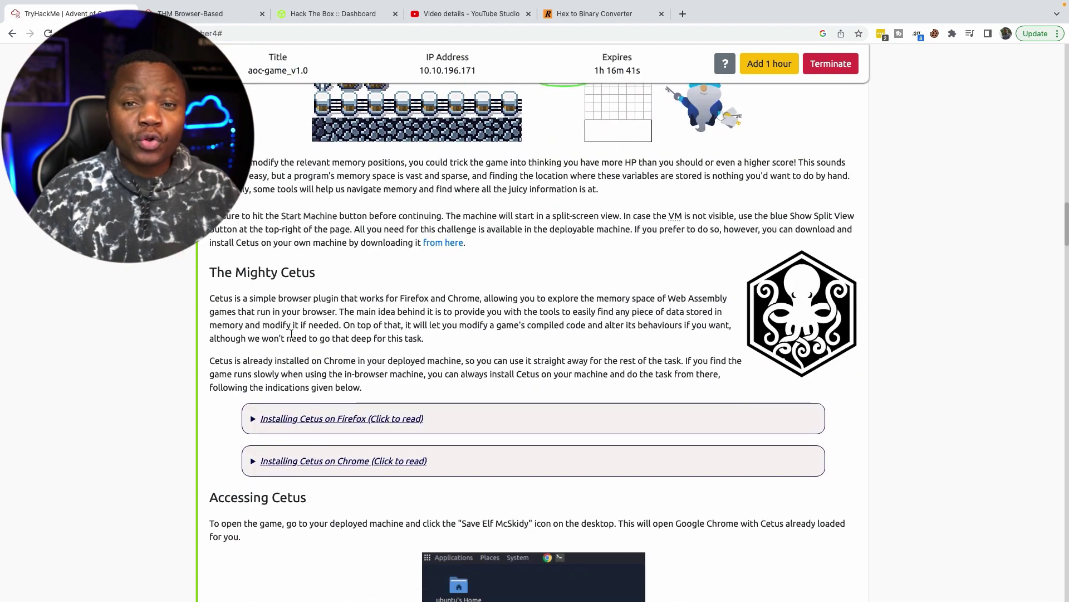